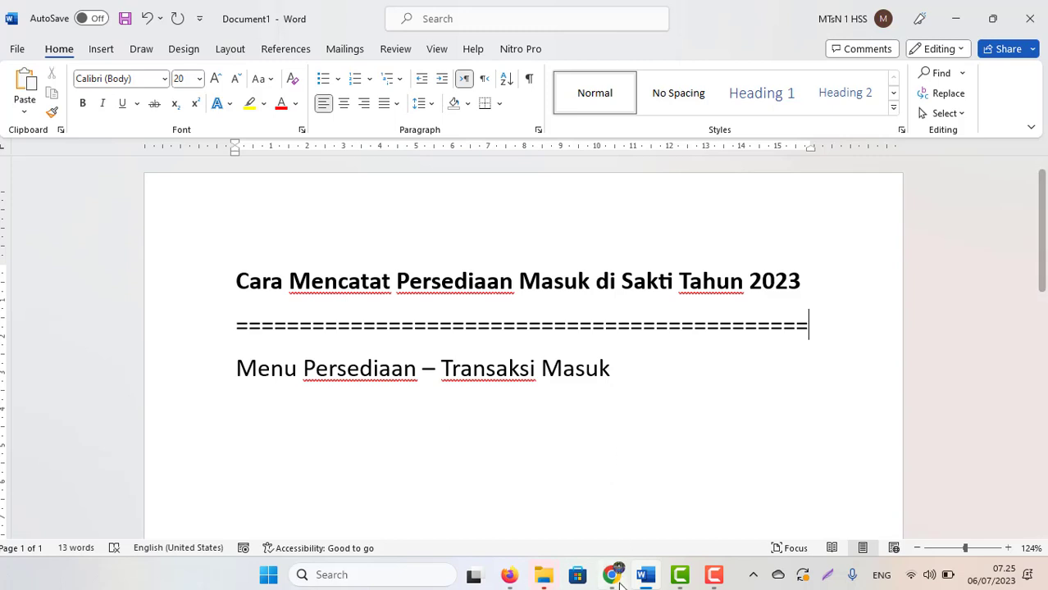
# Switch to SAKTI in the Chrome browser and open the Pembelian page of the Persediaan module's Transaksi Masuk
pyautogui.moveTo(614, 577)
pyautogui.click(587, 537)
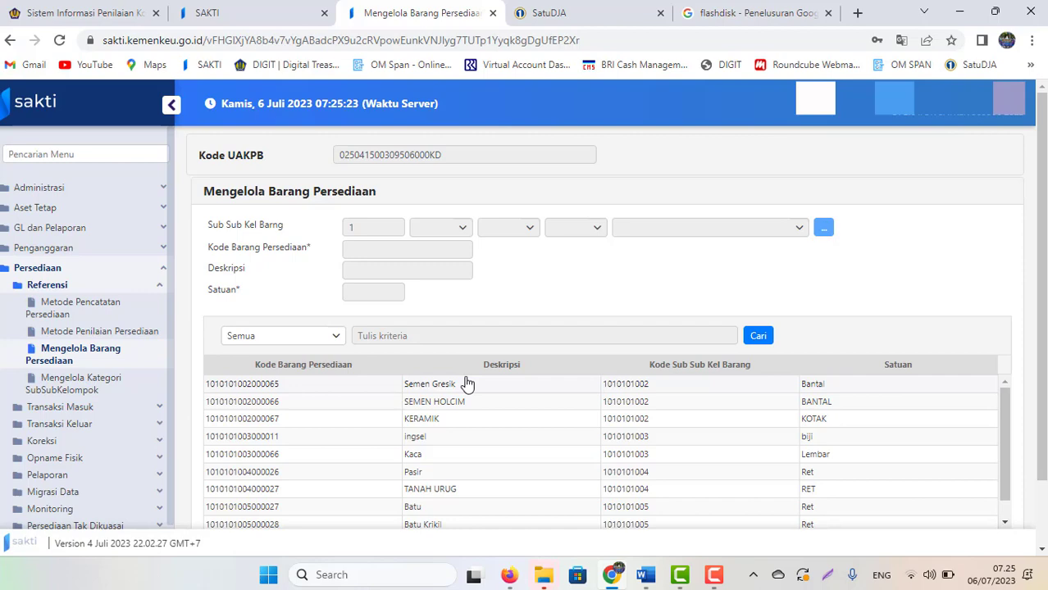
pyautogui.click(41, 272)
pyautogui.click(47, 240)
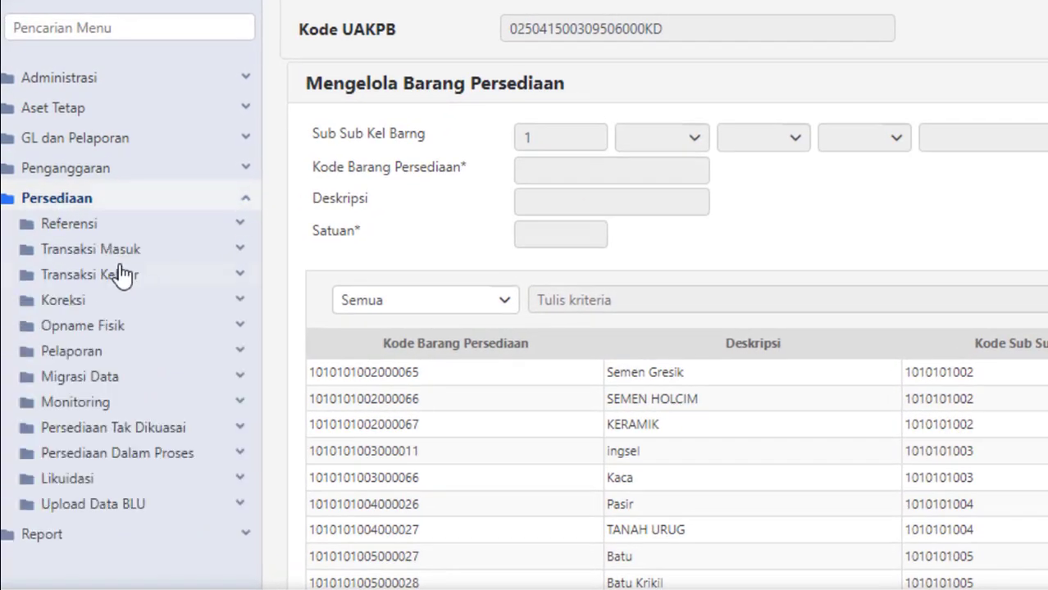
pyautogui.click(83, 251)
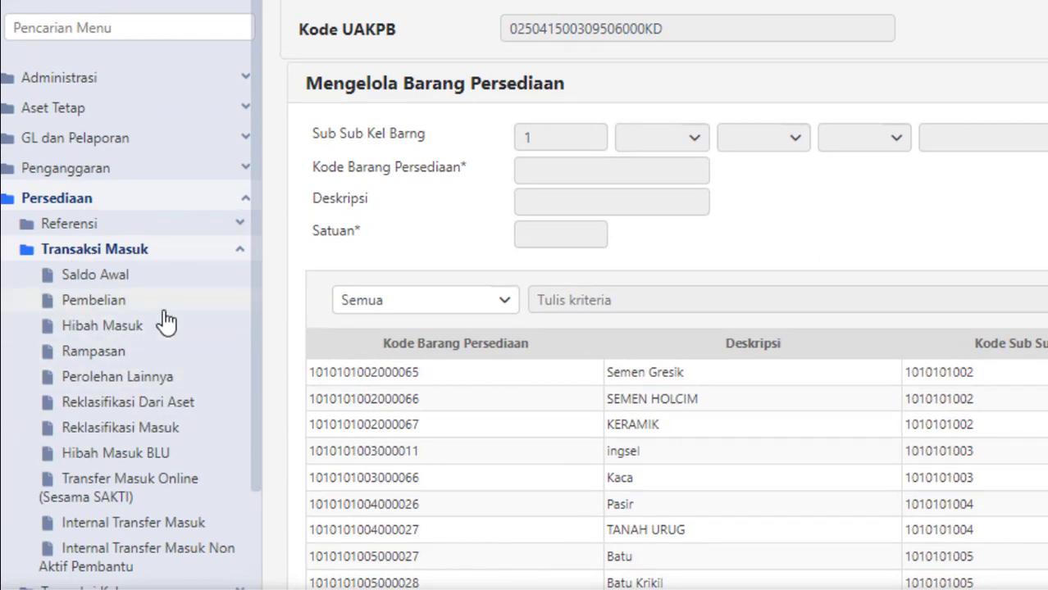
pyautogui.click(94, 303)
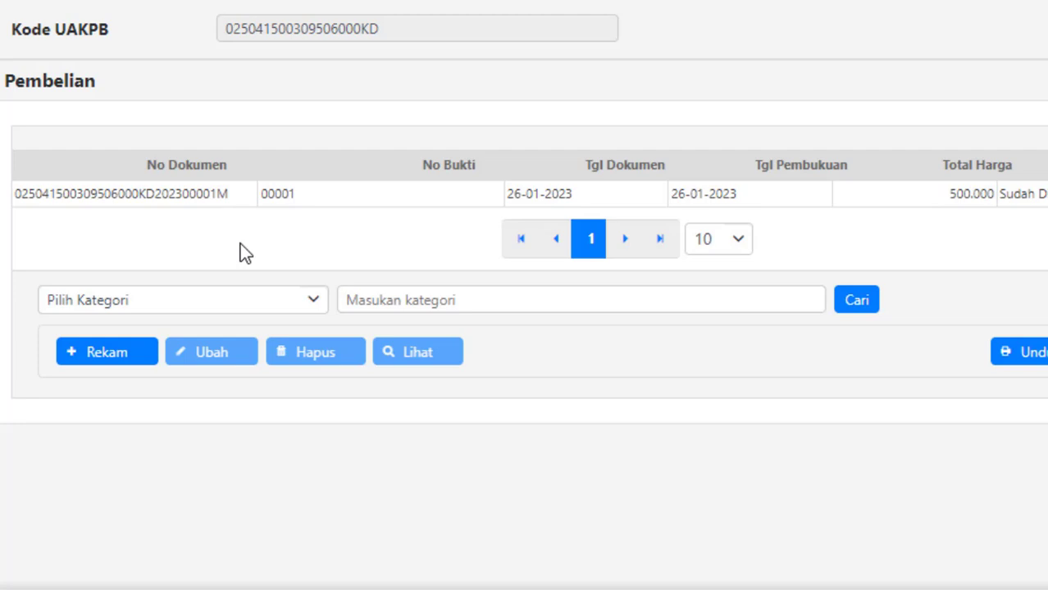
# Start a new purchase record from the non-contract BAST 00001/UP_TUP/309506/2023 dated 4 July 2023
pyautogui.click(98, 360)
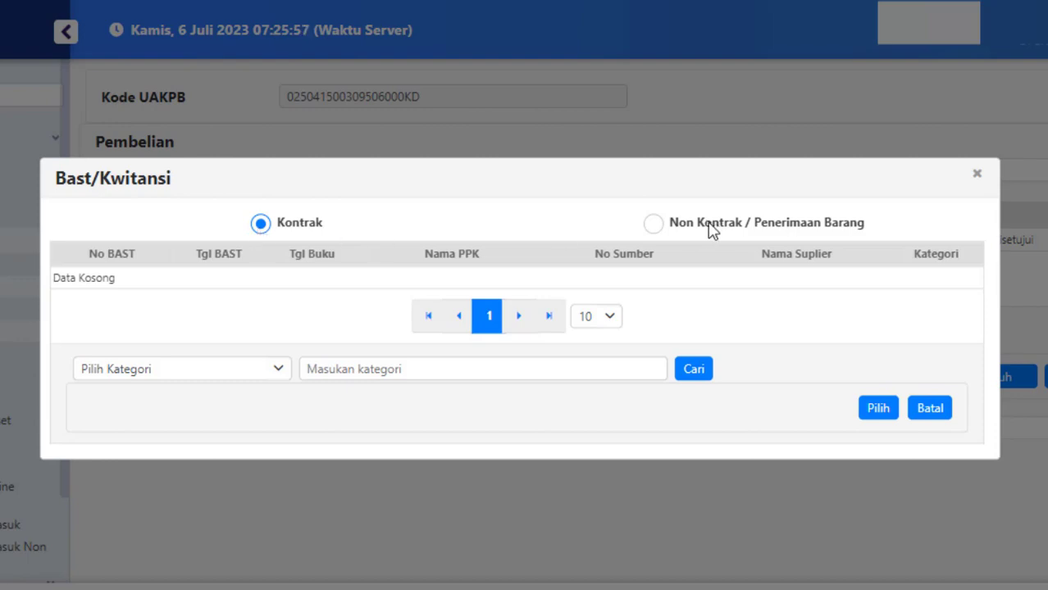
pyautogui.click(653, 223)
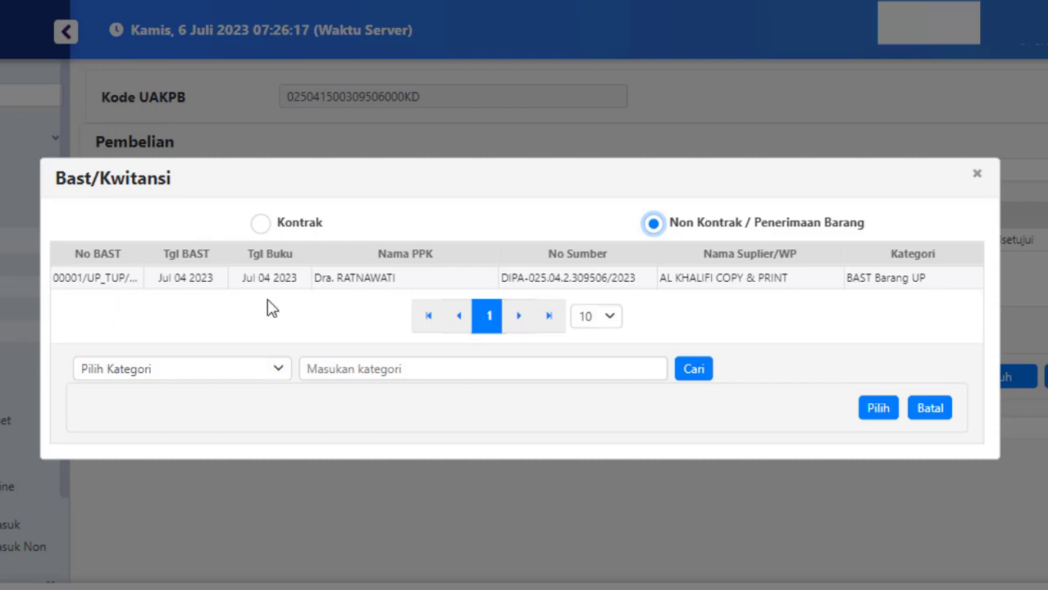
pyautogui.click(539, 284)
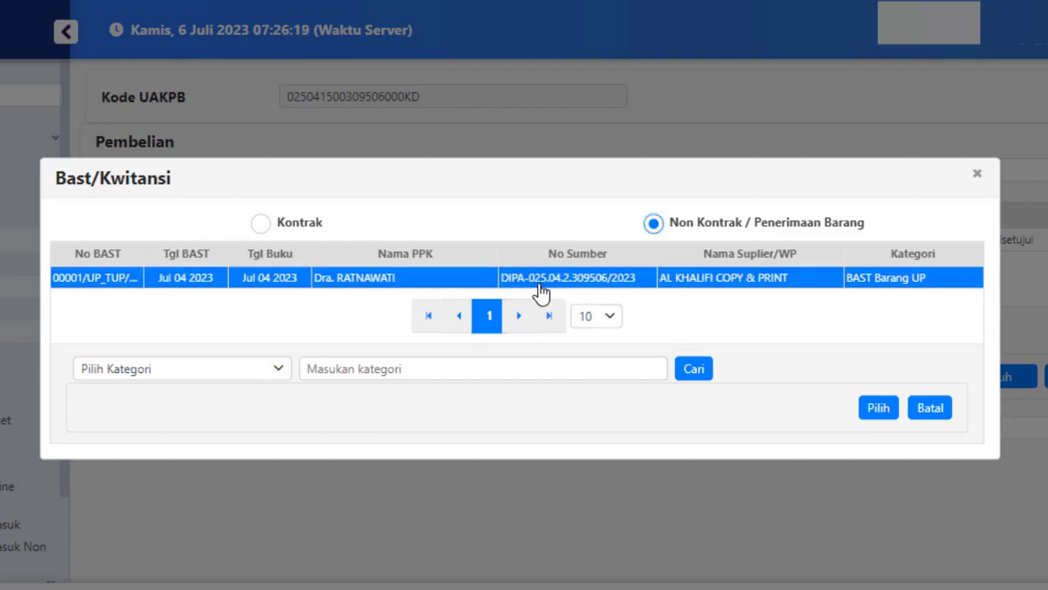
pyautogui.click(880, 413)
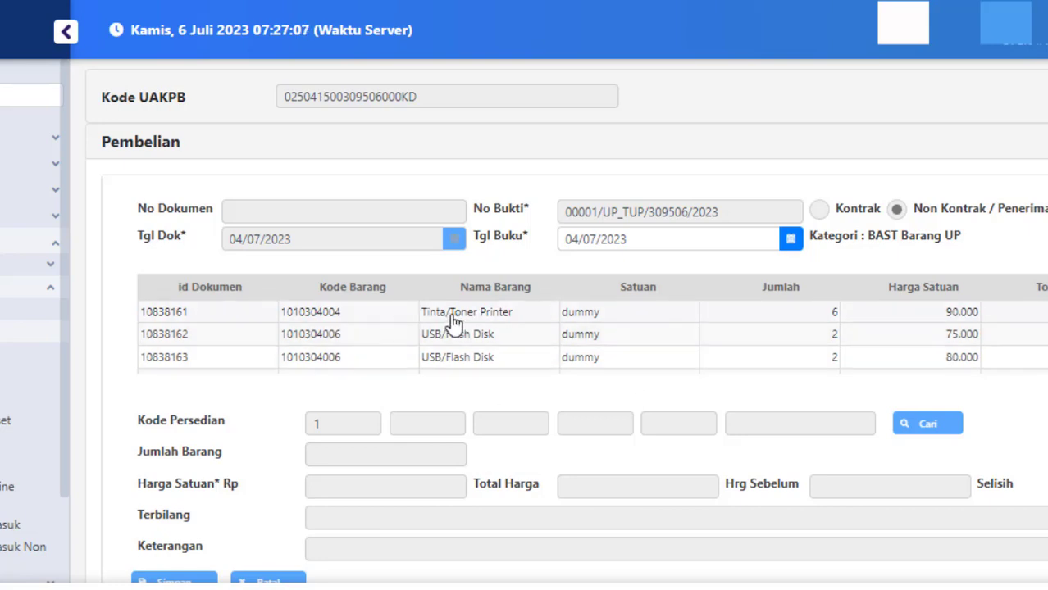
# Check which inventory items are registered for the Tinta/Toner Printer line, and leave the purchase form without saving
pyautogui.click(508, 319)
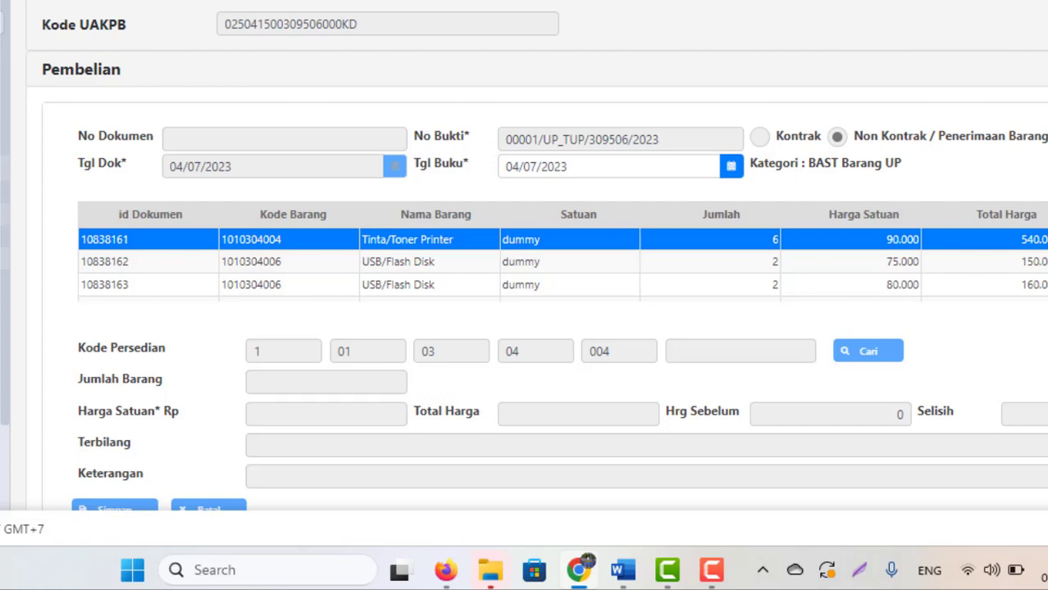
pyautogui.scroll(-3, 524, 271)
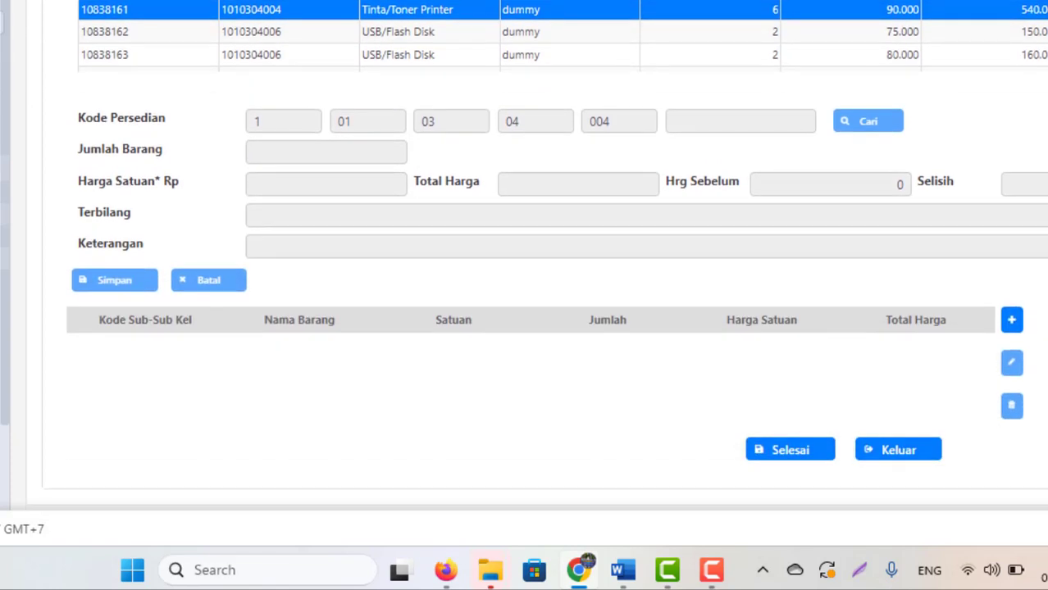
pyautogui.click(1013, 321)
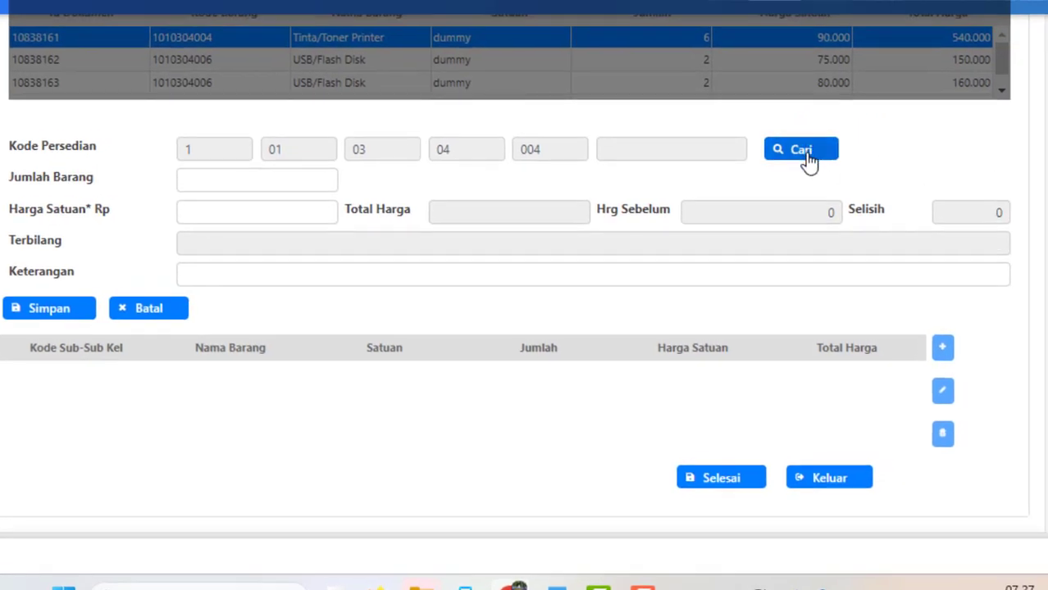
pyautogui.click(807, 159)
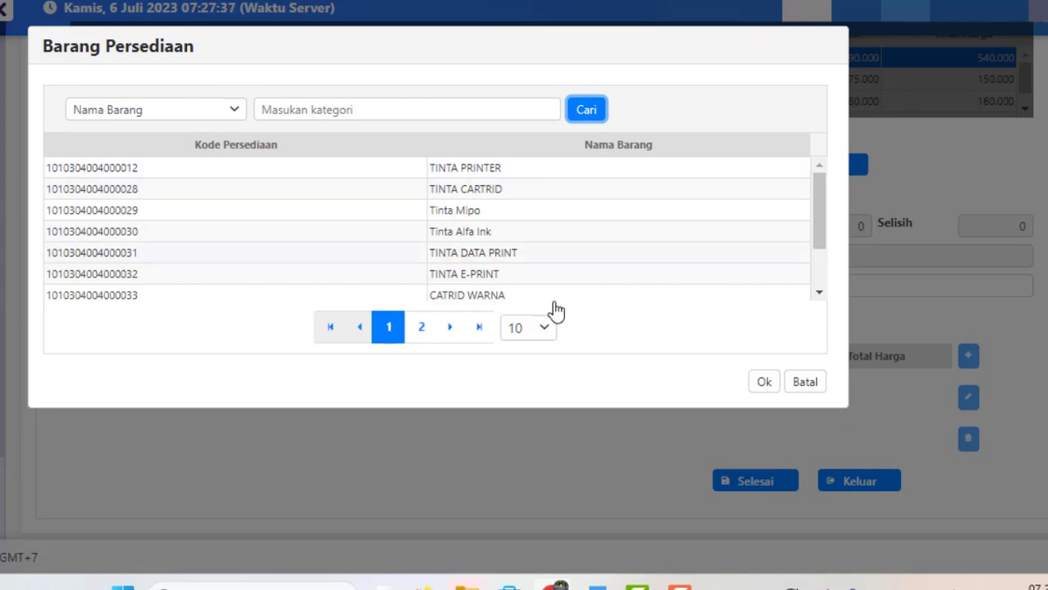
pyautogui.click(430, 334)
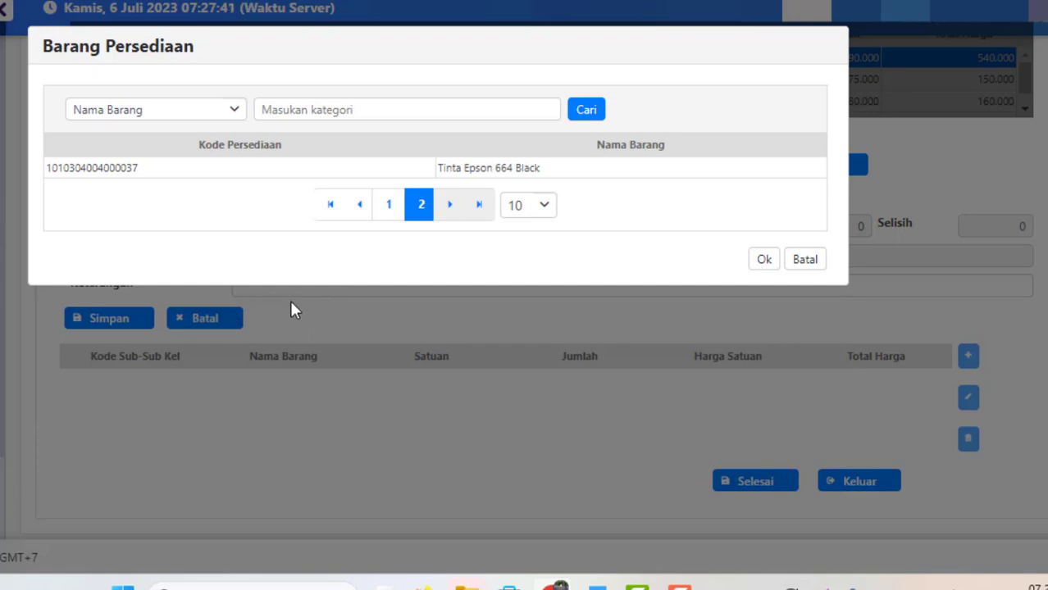
pyautogui.click(389, 205)
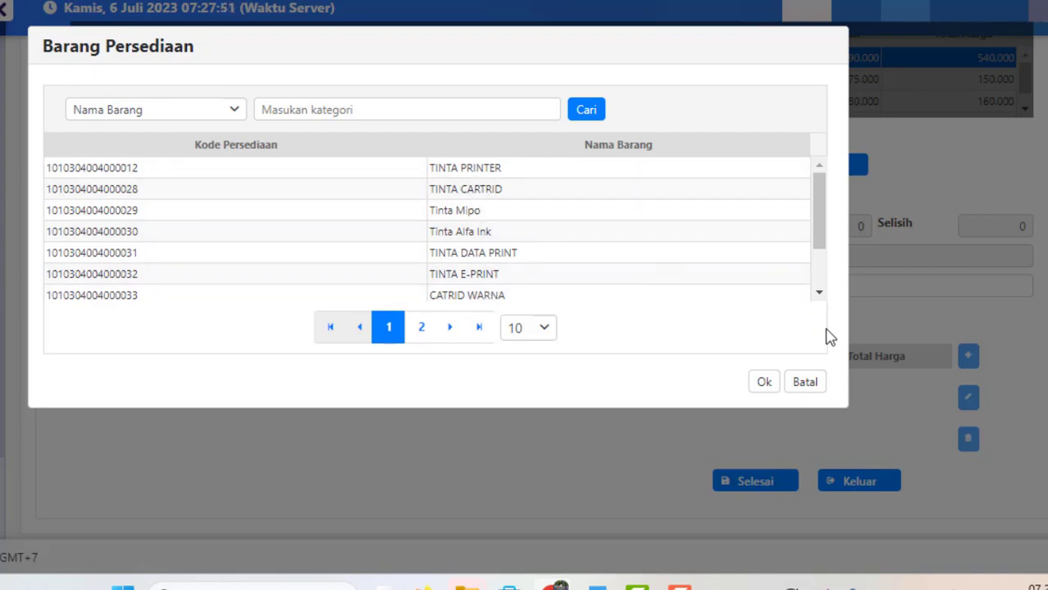
pyautogui.click(804, 383)
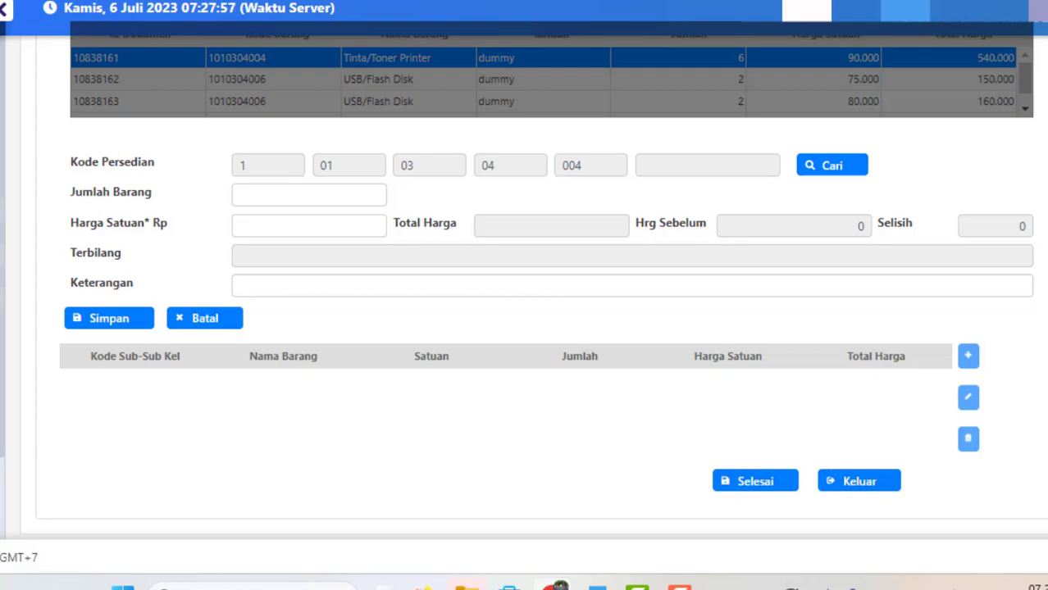
pyautogui.scroll(1, 881, 371)
pyautogui.scroll(1, 486, 240)
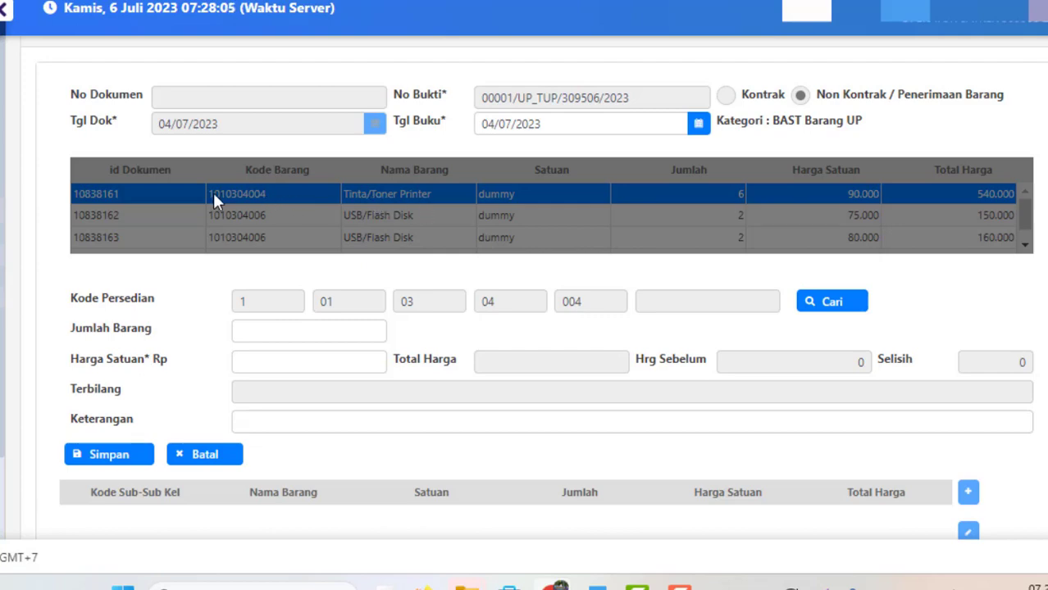
pyautogui.scroll(-2, 525, 328)
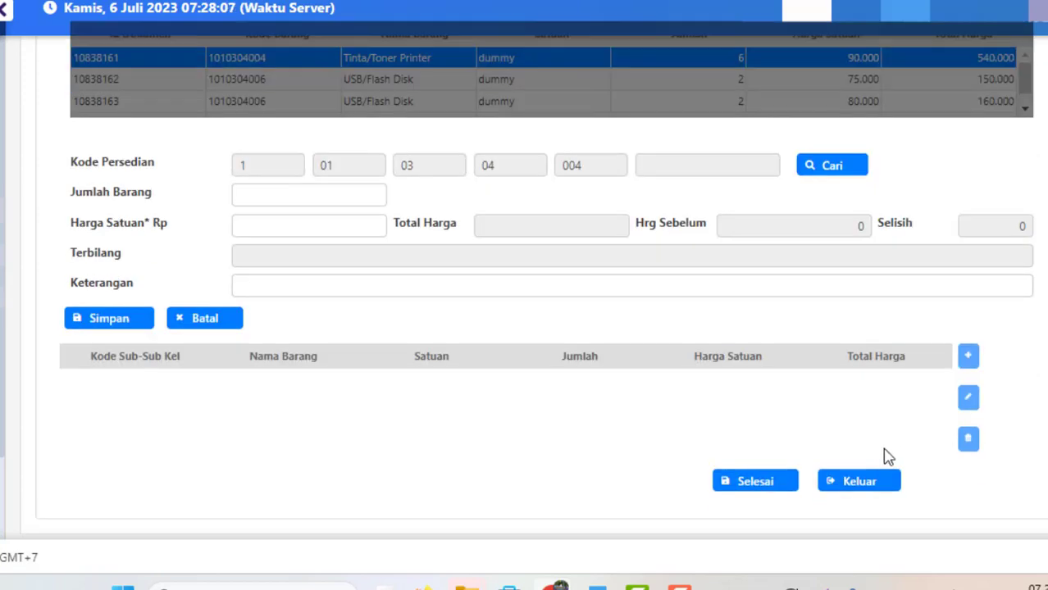
pyautogui.click(859, 482)
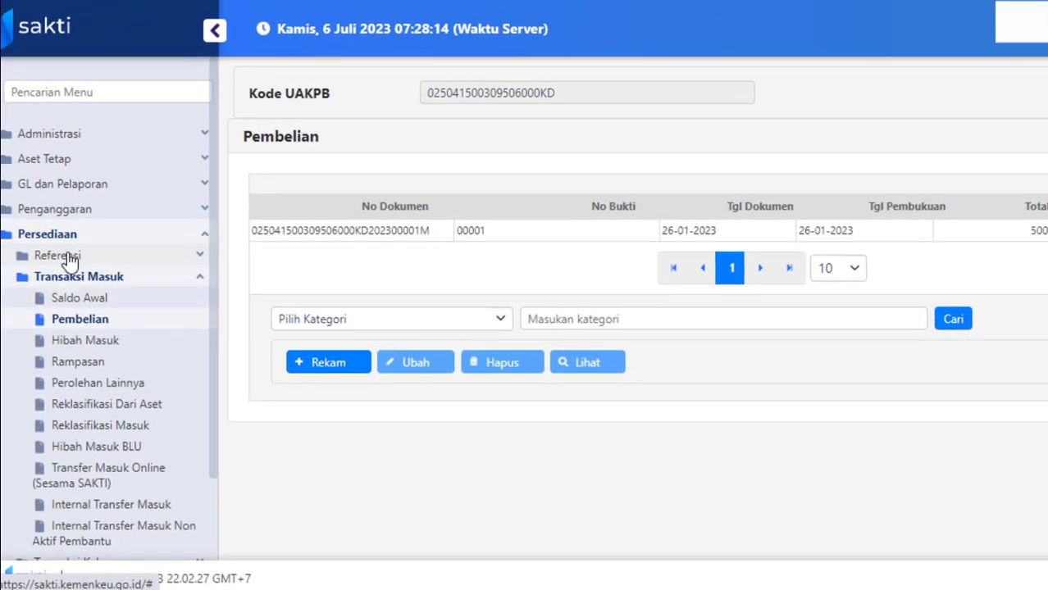
# Open the Mengelola Barang Persediaan reference page and start recording a new inventory item
pyautogui.click(70, 259)
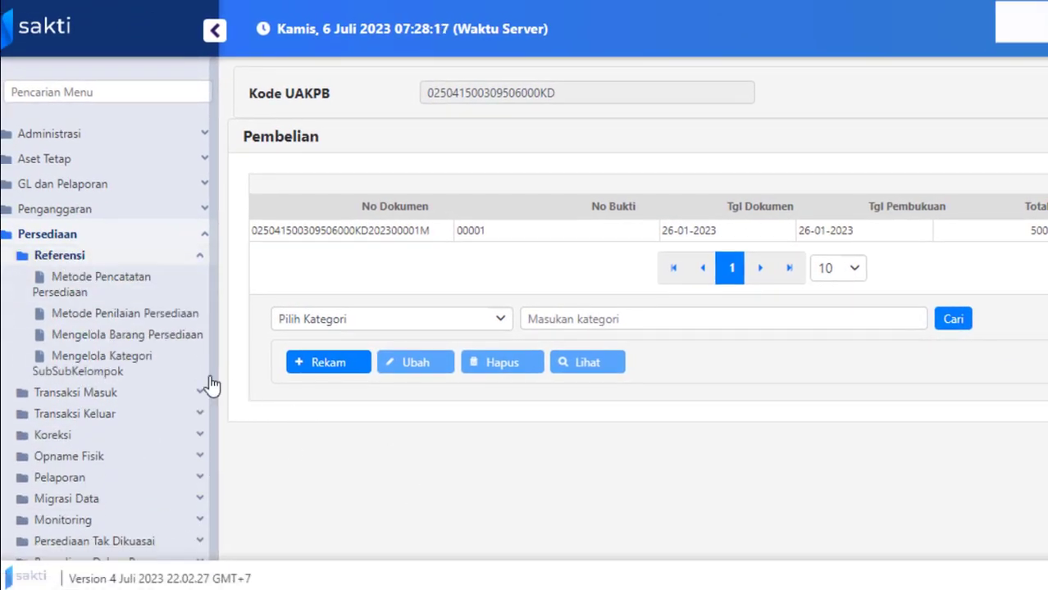
pyautogui.click(92, 345)
pyautogui.scroll(-1, 635, 369)
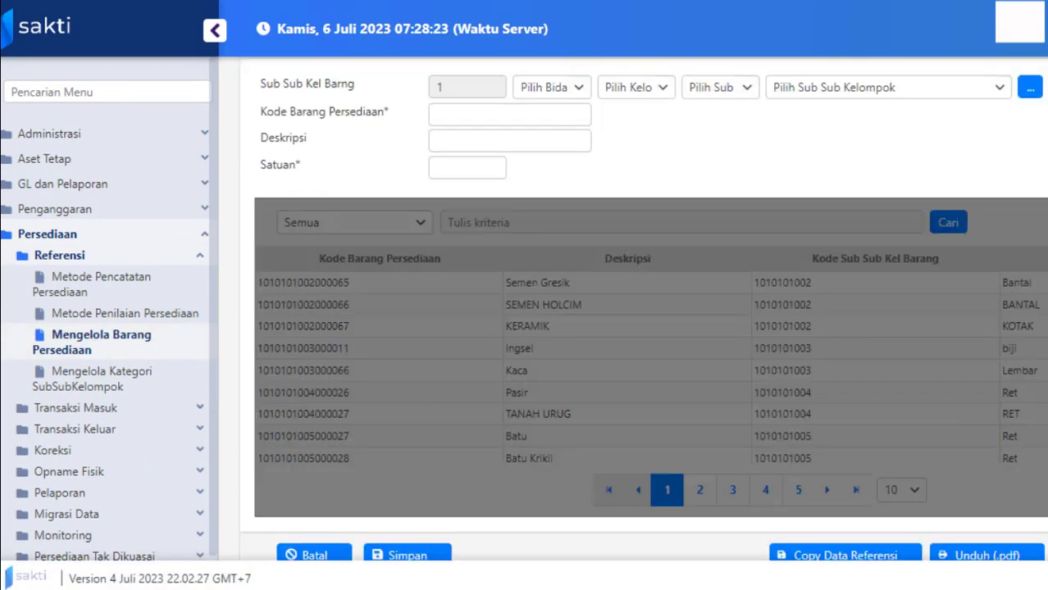
pyautogui.scroll(1, 943, 312)
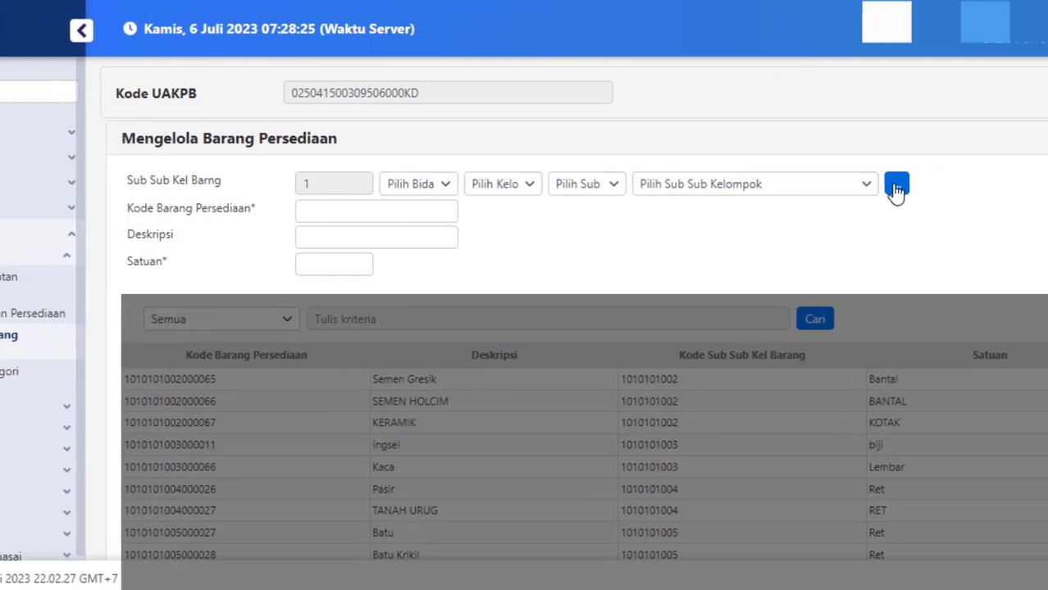
pyautogui.click(1028, 191)
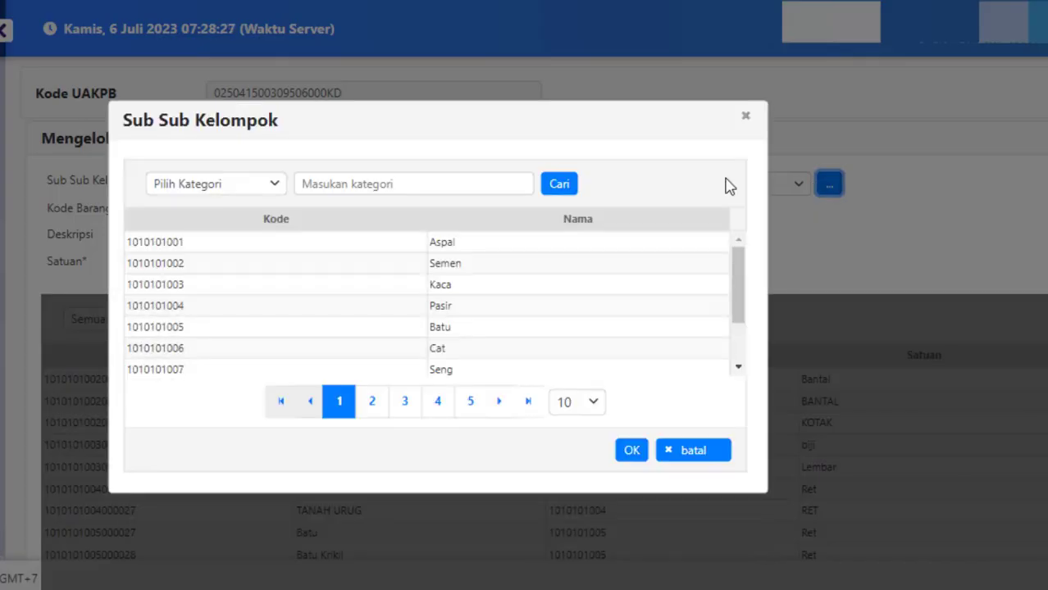
pyautogui.click(270, 191)
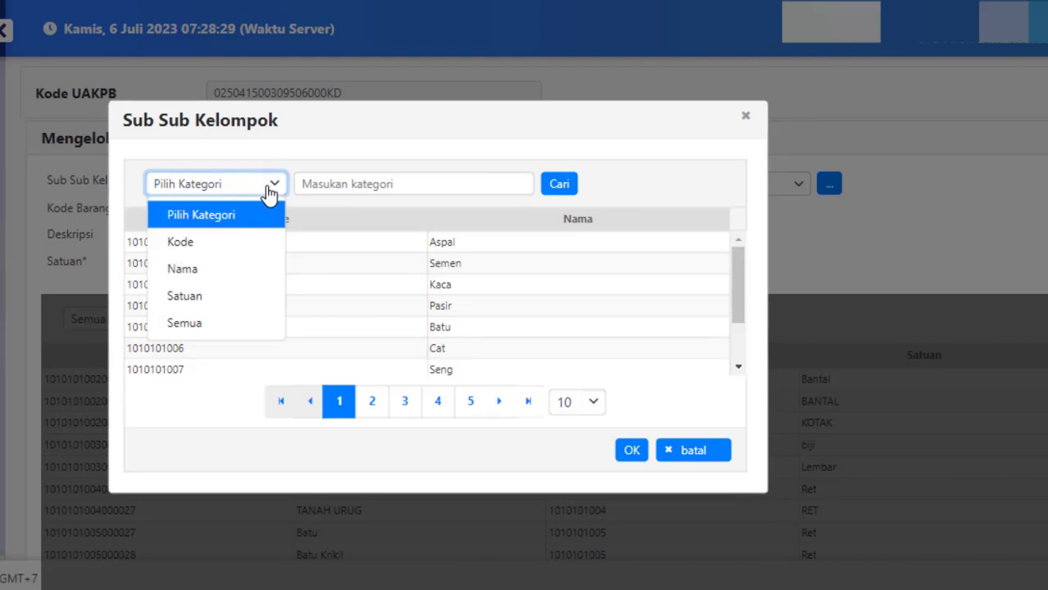
pyautogui.click(191, 270)
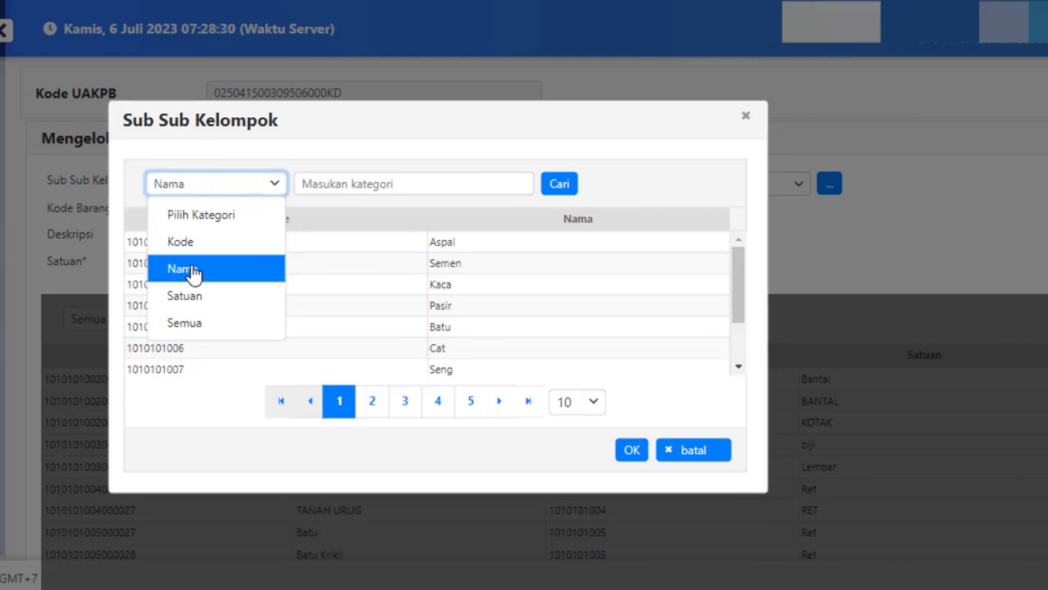
pyautogui.click(313, 184)
pyautogui.write('t')
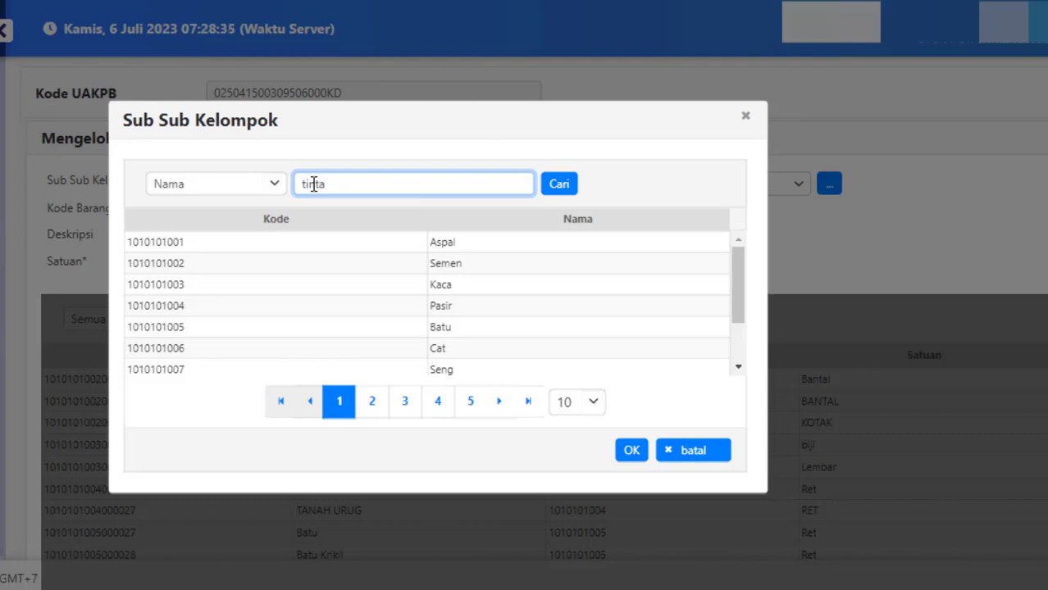
pyautogui.write('inta')
pyautogui.click(558, 184)
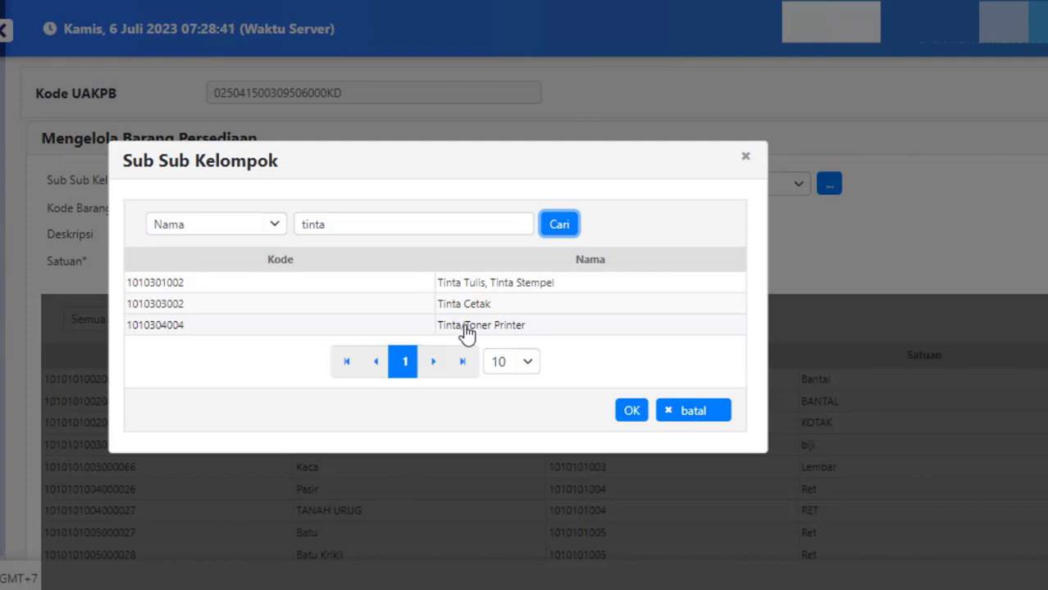
pyautogui.click(466, 328)
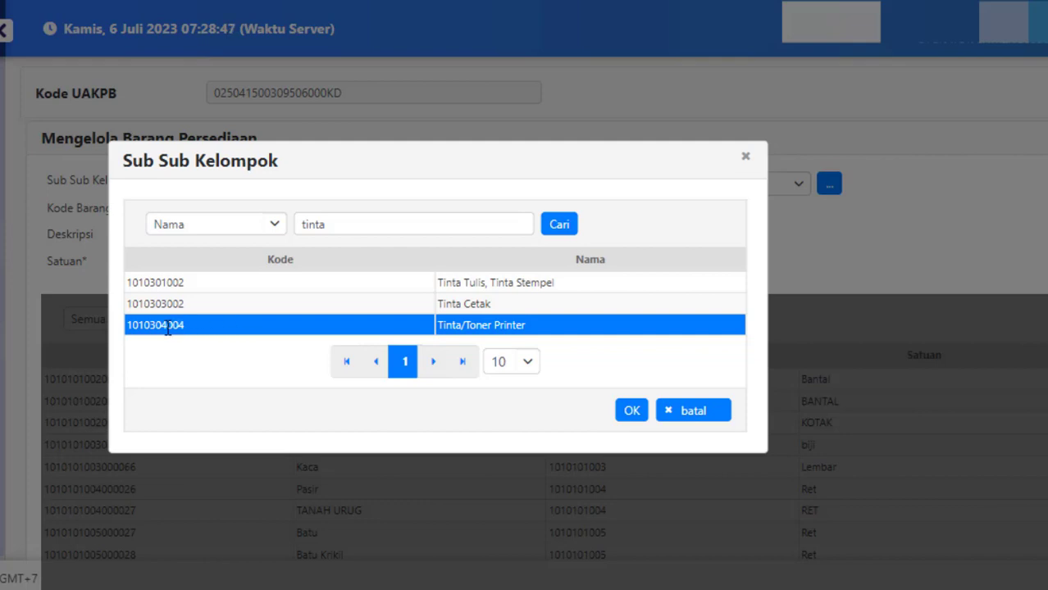
pyautogui.click(630, 414)
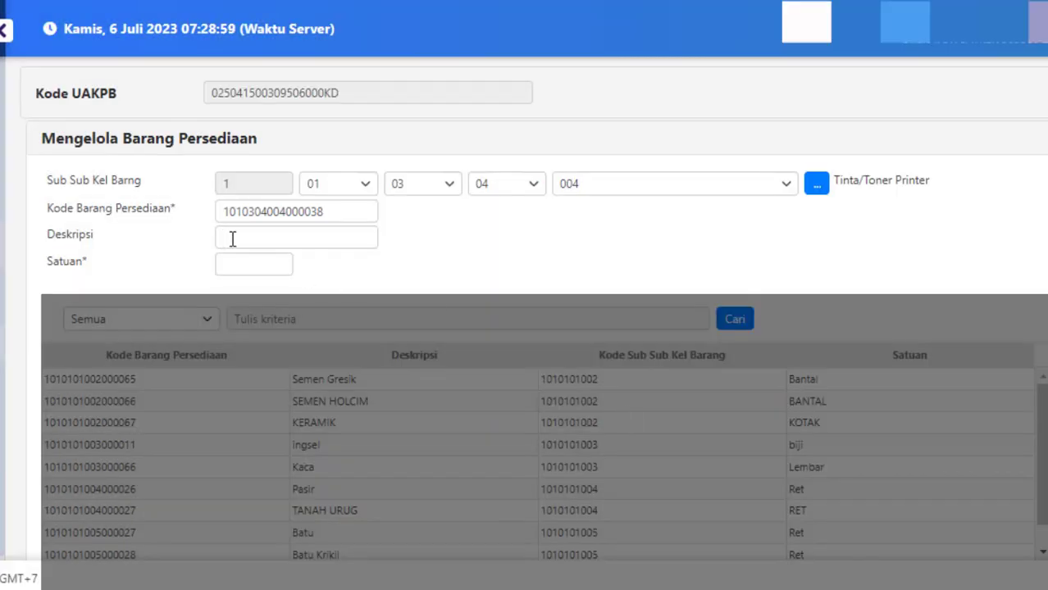
# Describe the new item as "Tinta Epson 001 Black" with the unit "Buah" and save it
pyautogui.click(232, 238)
pyautogui.write('Tinta E')
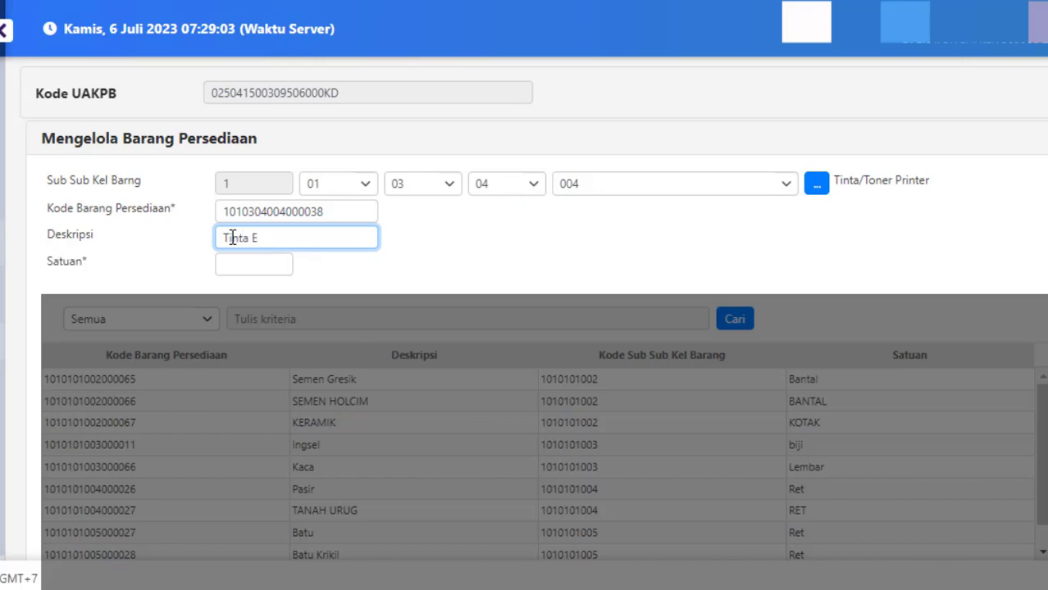
pyautogui.write('pson 001 Bla')
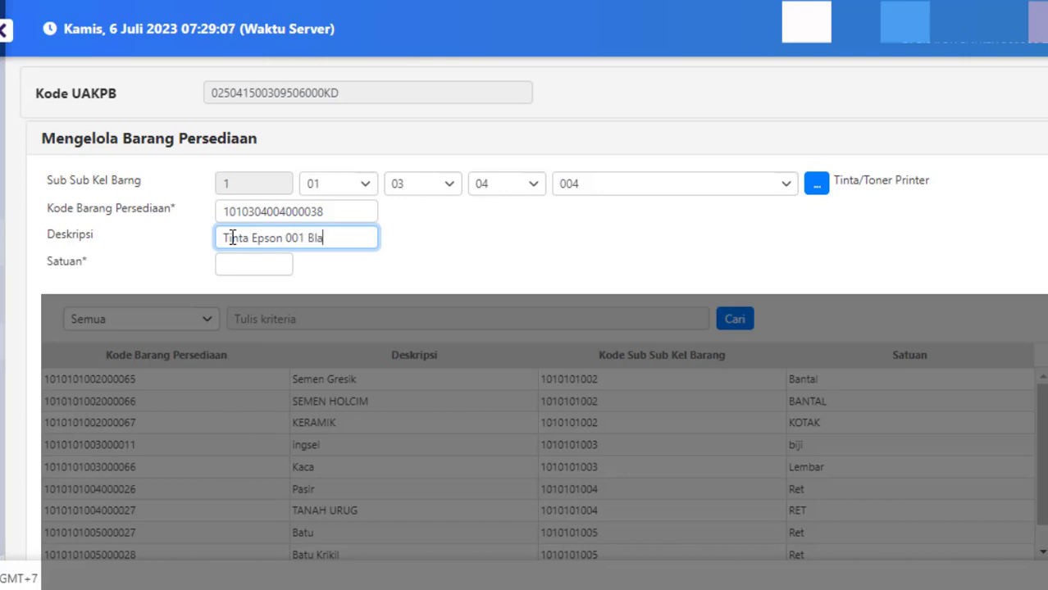
pyautogui.write('ck')
pyautogui.click(229, 264)
pyautogui.write('Buah')
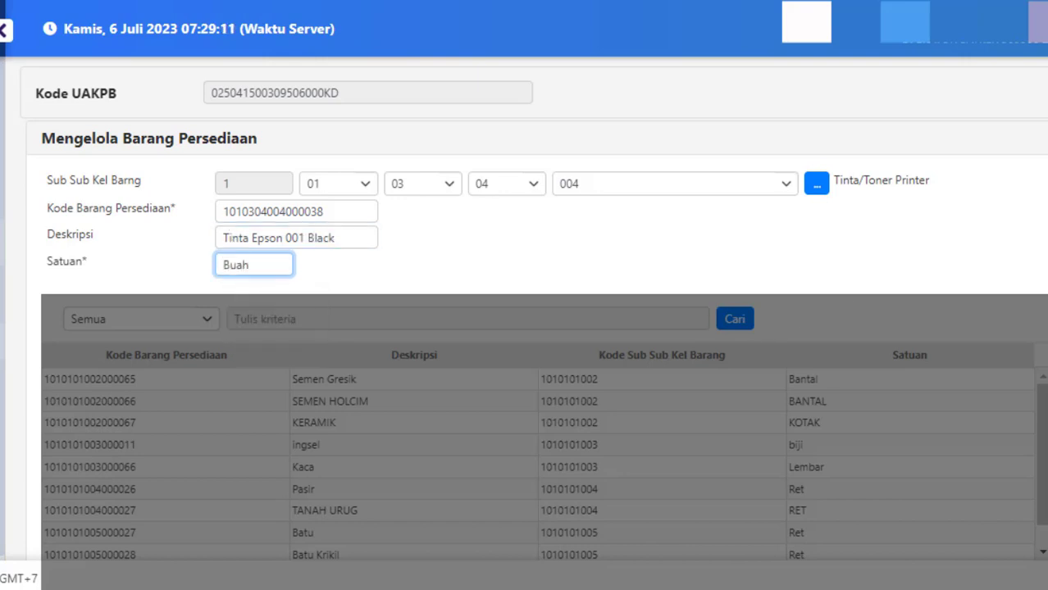
pyautogui.scroll(-2, 676, 574)
pyautogui.click(179, 556)
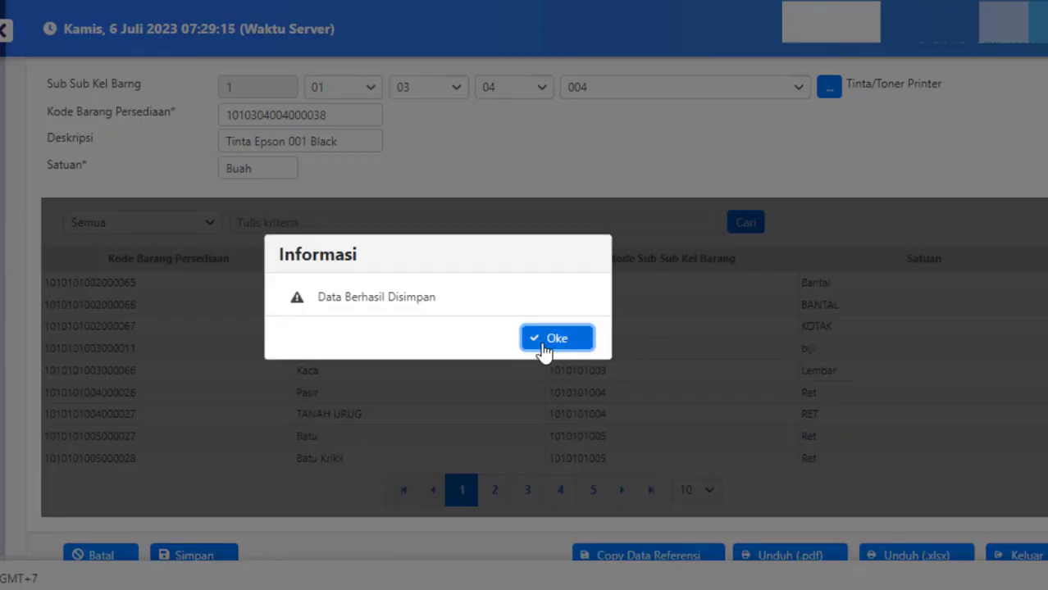
pyautogui.click(548, 342)
pyautogui.click(83, 556)
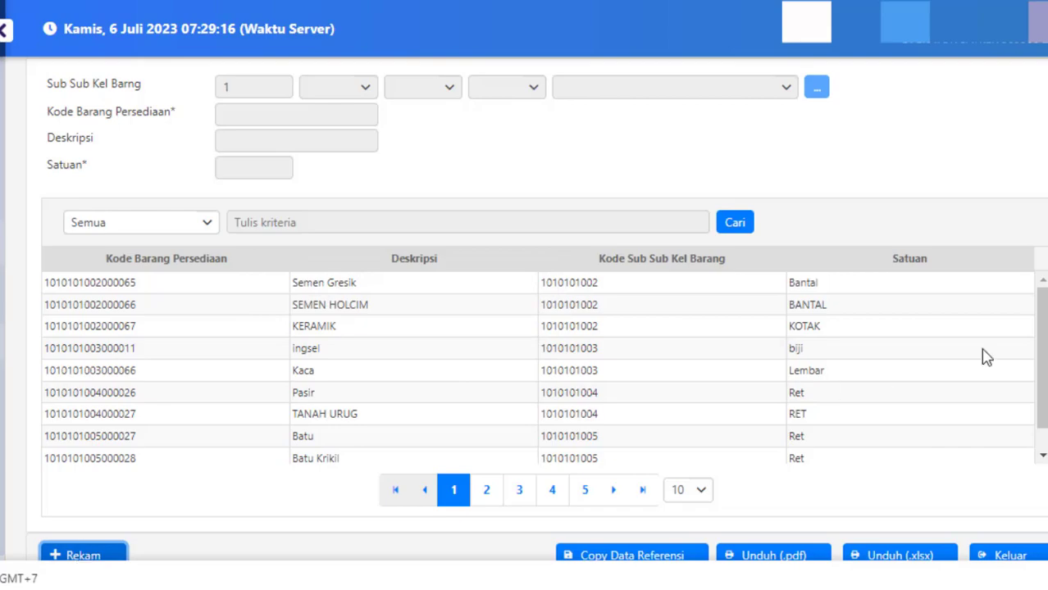
pyautogui.click(818, 89)
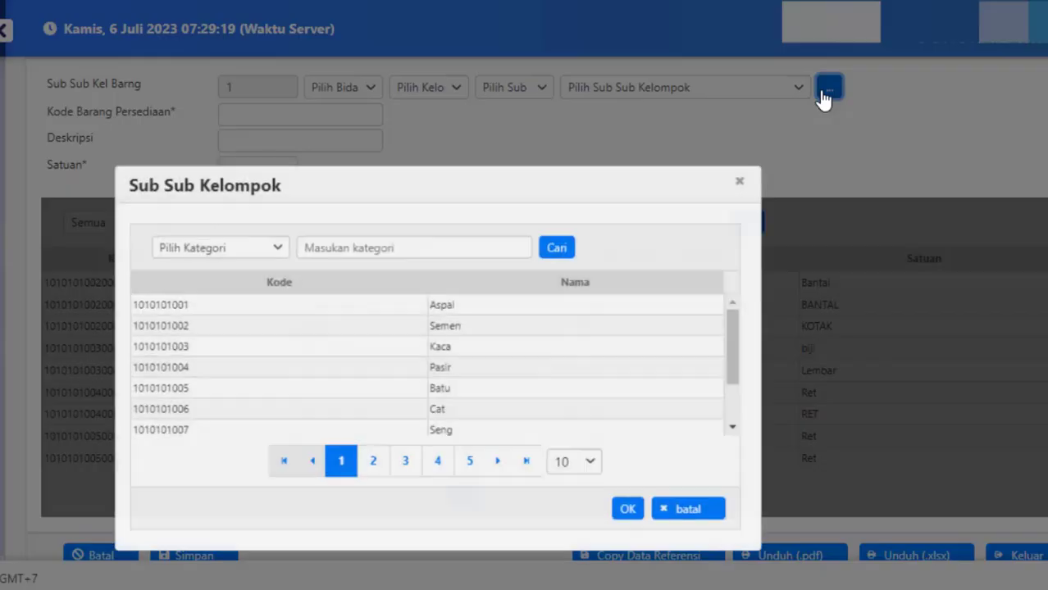
pyautogui.click(276, 188)
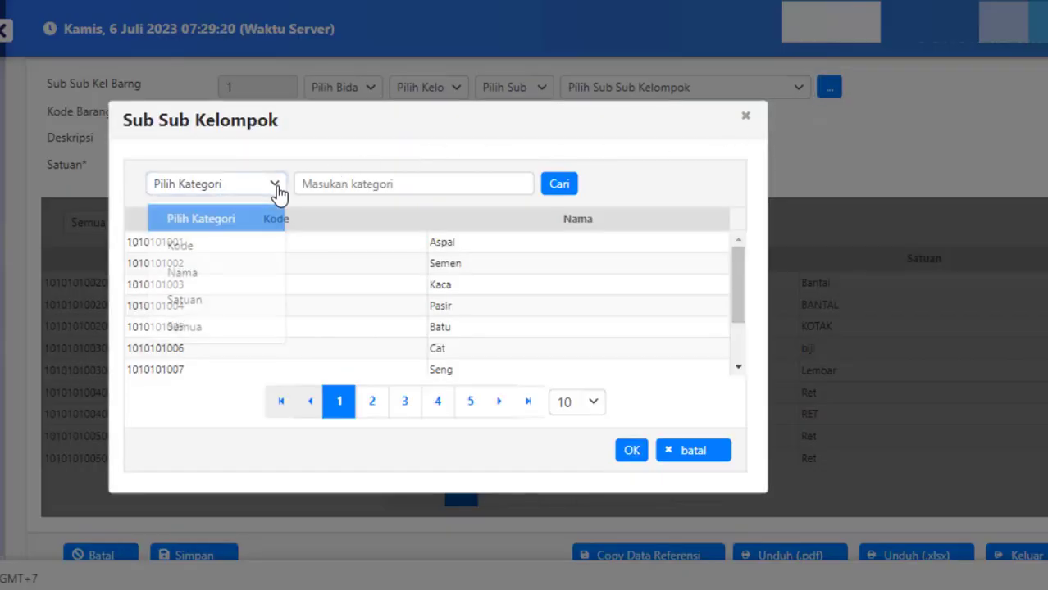
pyautogui.click(196, 275)
pyautogui.click(344, 184)
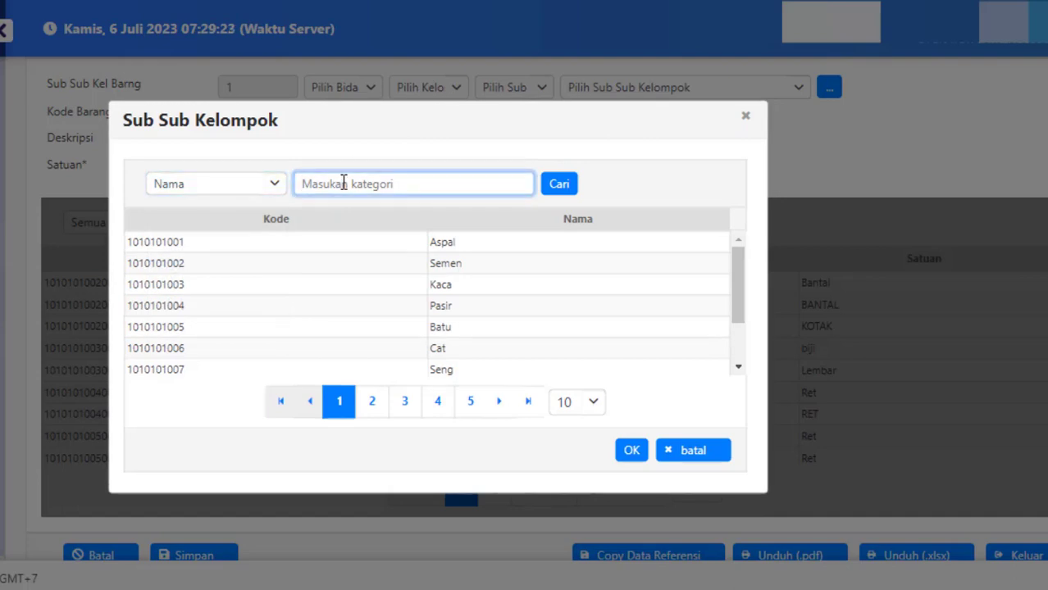
pyautogui.write('tinta')
pyautogui.click(557, 185)
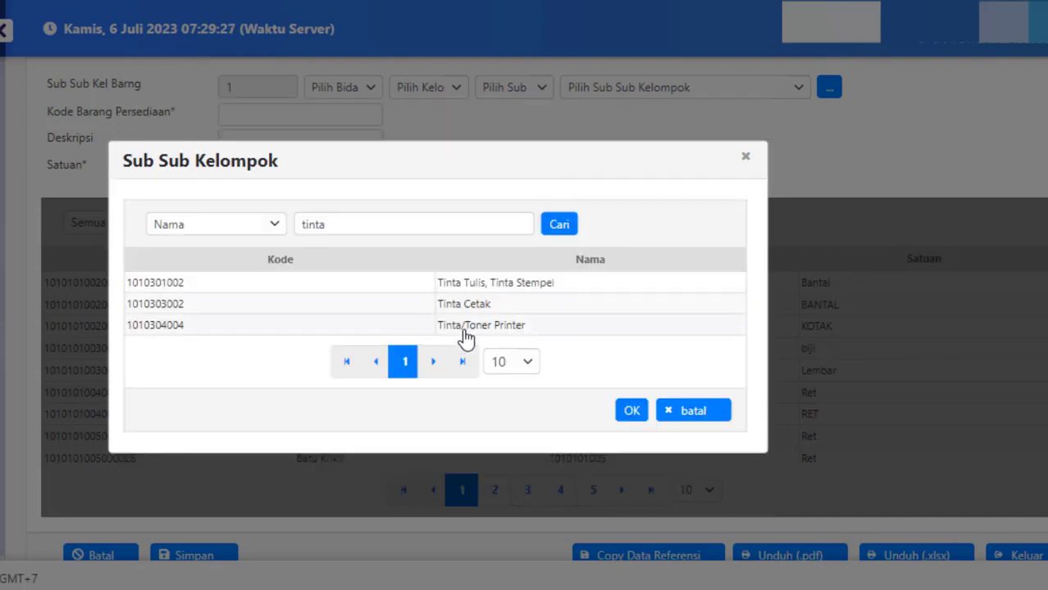
pyautogui.click(465, 332)
pyautogui.click(629, 410)
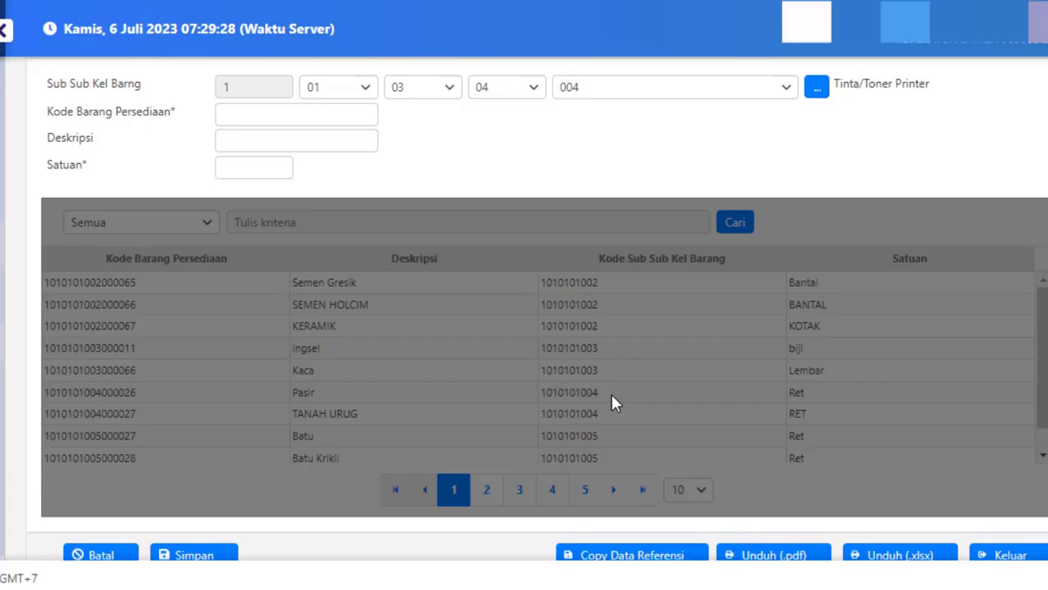
# Describe the new item as "Tinta Epson 001 Warna" with the unit "Buah" and save it
pyautogui.click(256, 144)
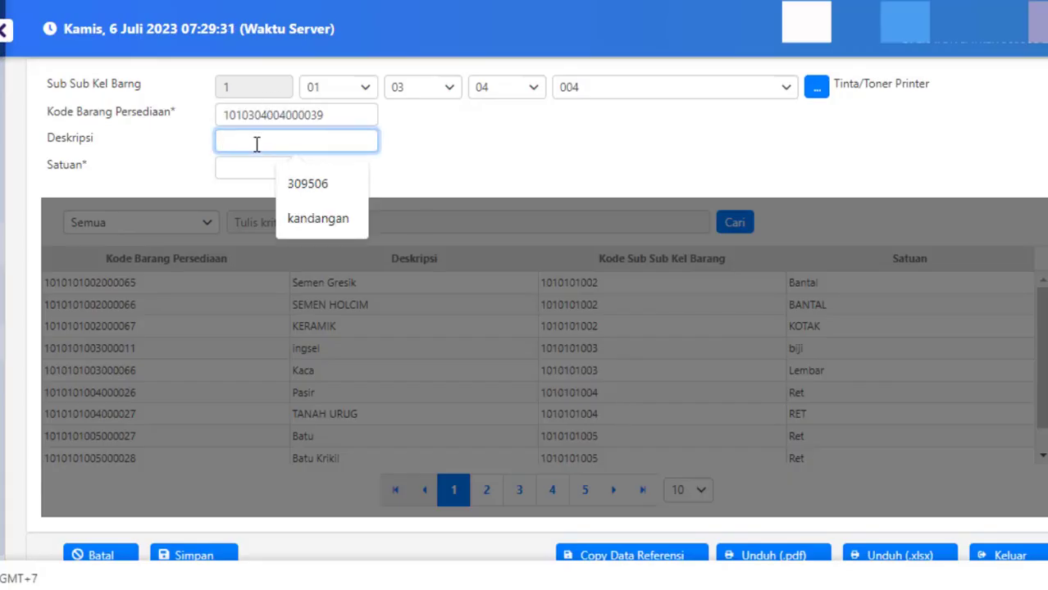
pyautogui.write('Tinta Eps')
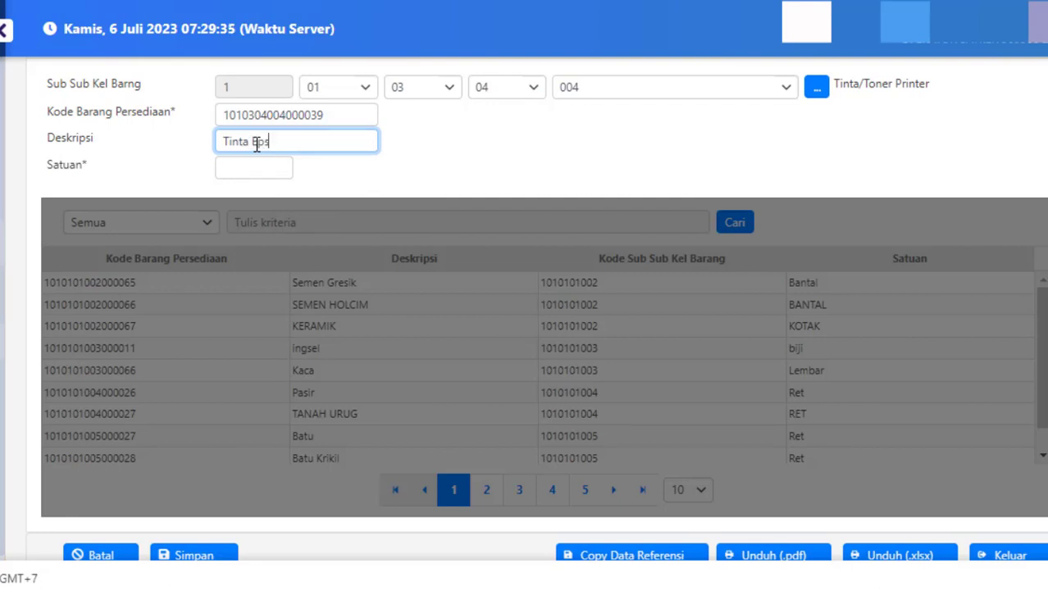
pyautogui.write('on 001 Warna')
pyautogui.click(246, 167)
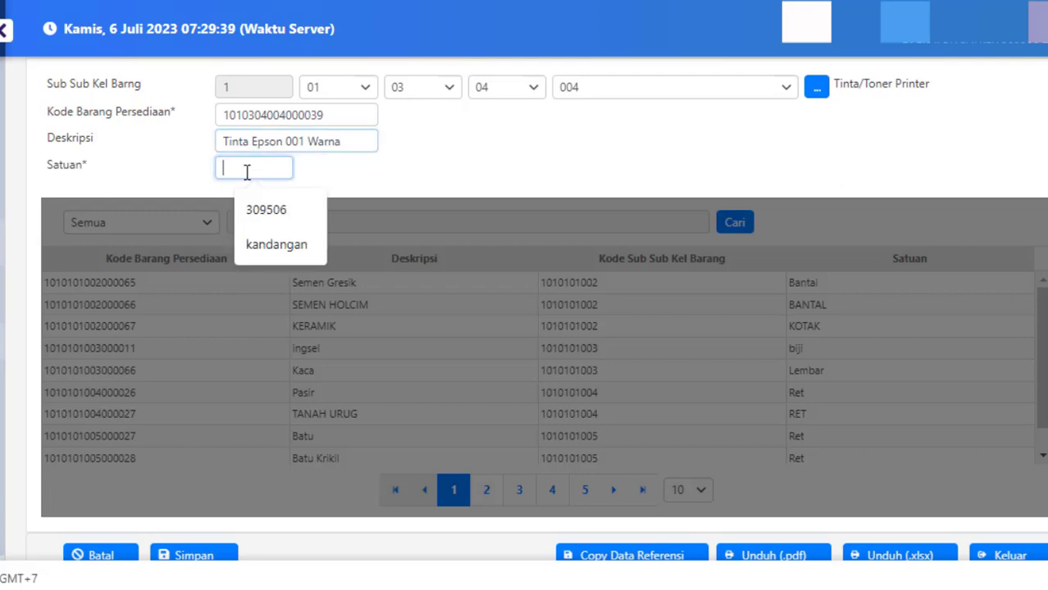
pyautogui.write('BUa')
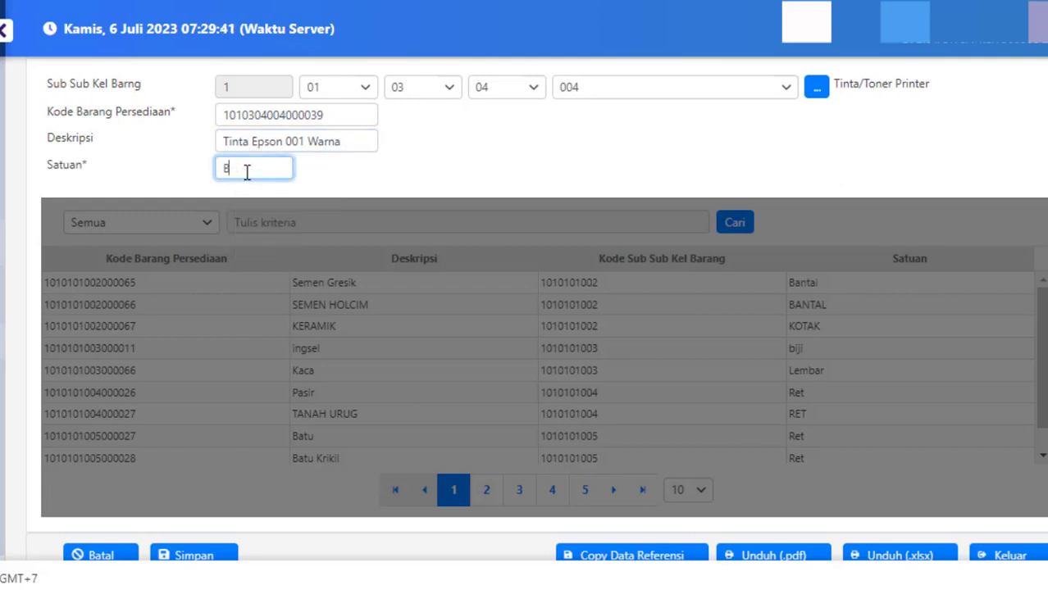
pyautogui.write('uah')
pyautogui.click(193, 562)
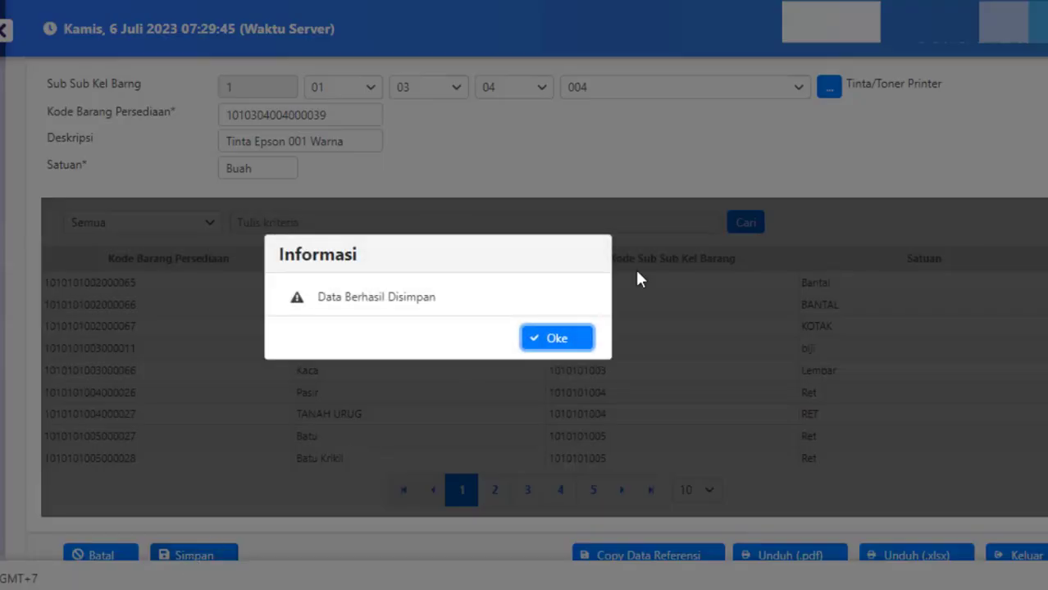
pyautogui.click(563, 339)
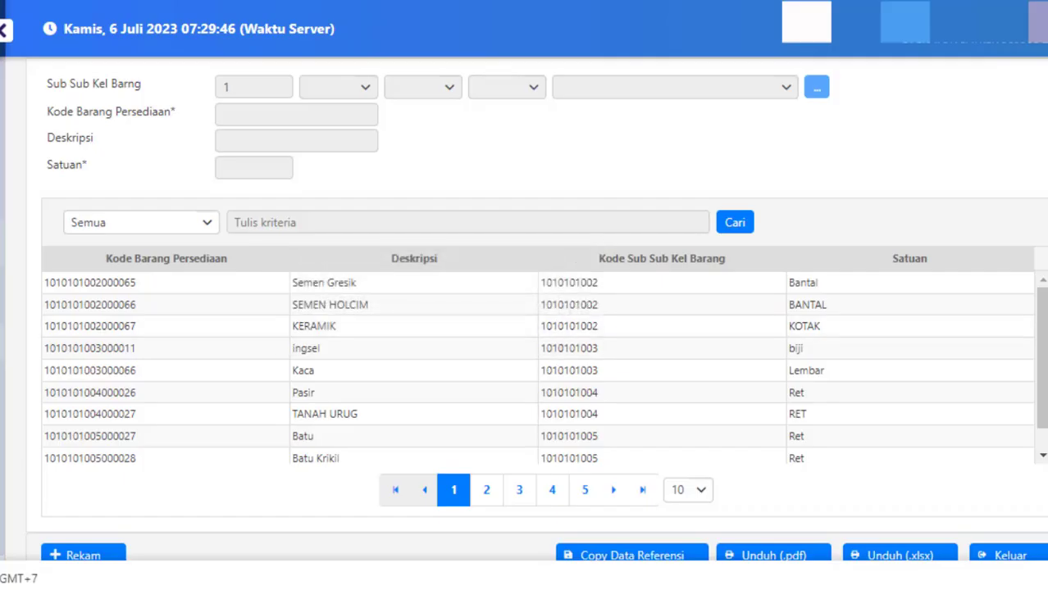
# Leave the item reference page and start recording a new purchase in Pembelian under Transaksi Masuk
pyautogui.click(1007, 557)
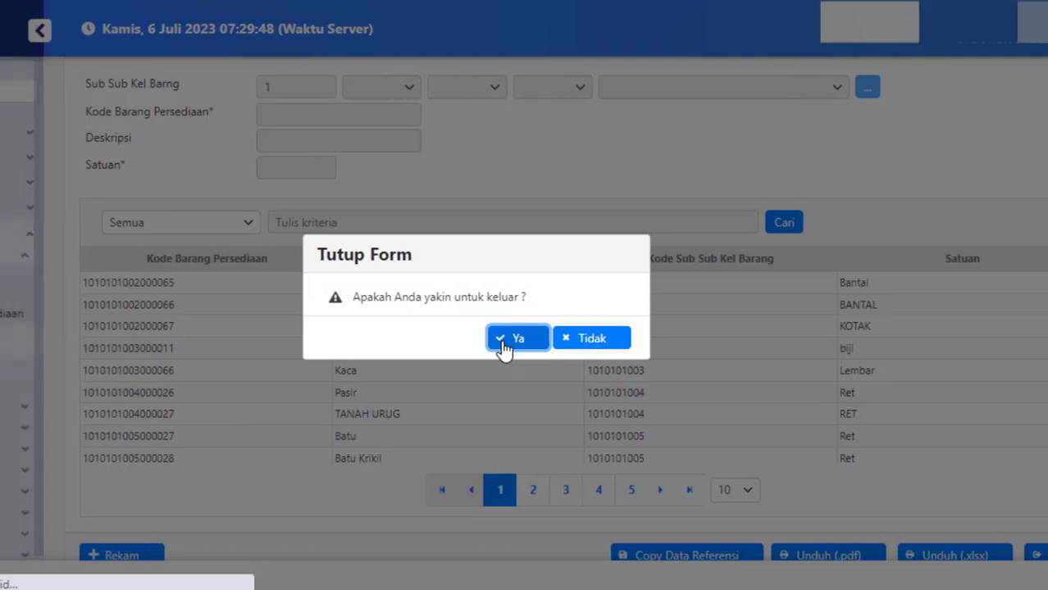
pyautogui.click(464, 344)
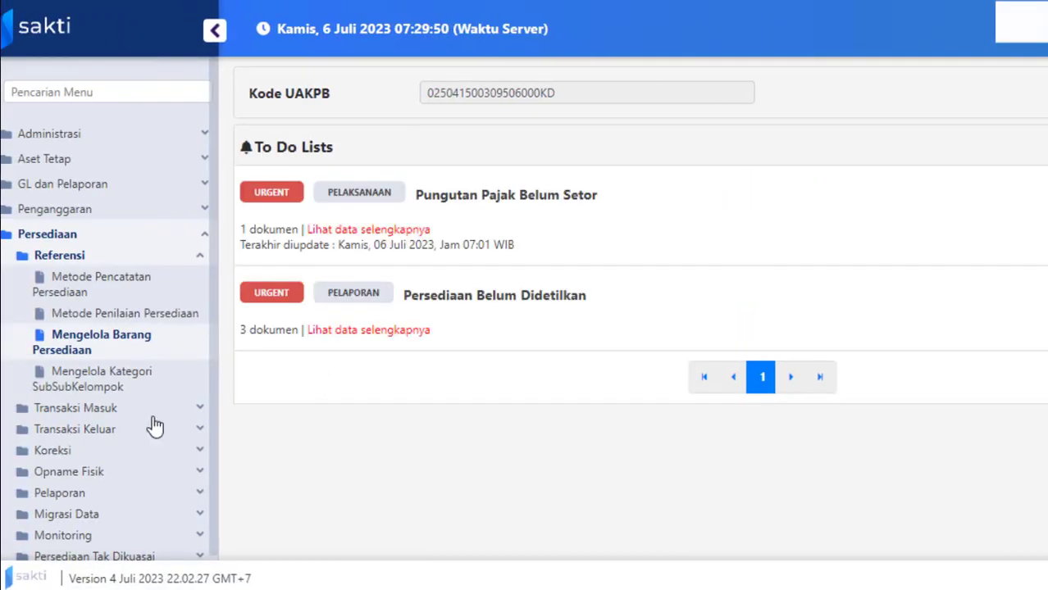
pyautogui.click(65, 409)
pyautogui.click(72, 320)
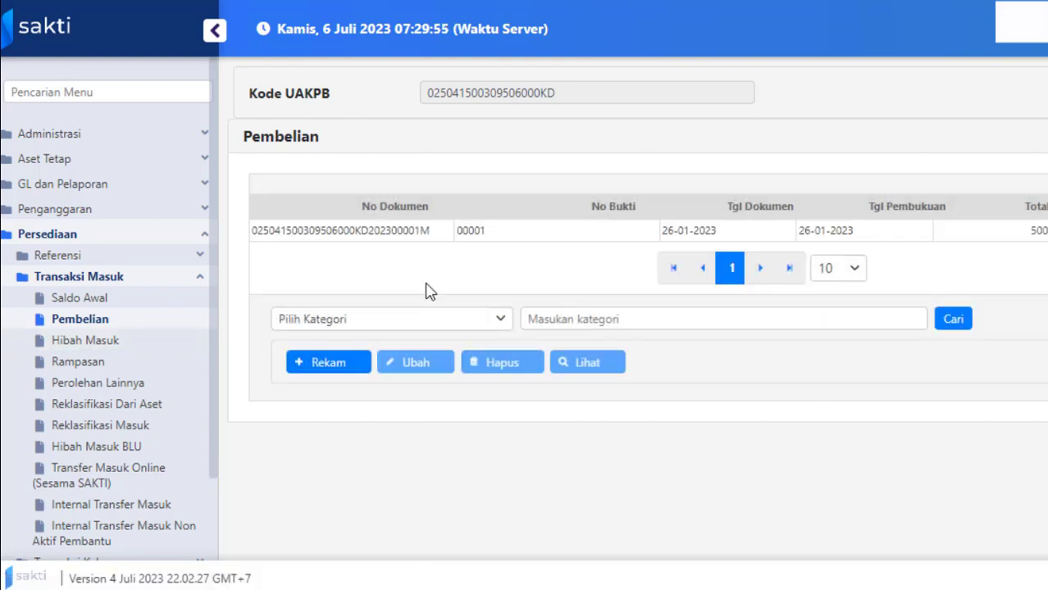
pyautogui.click(301, 366)
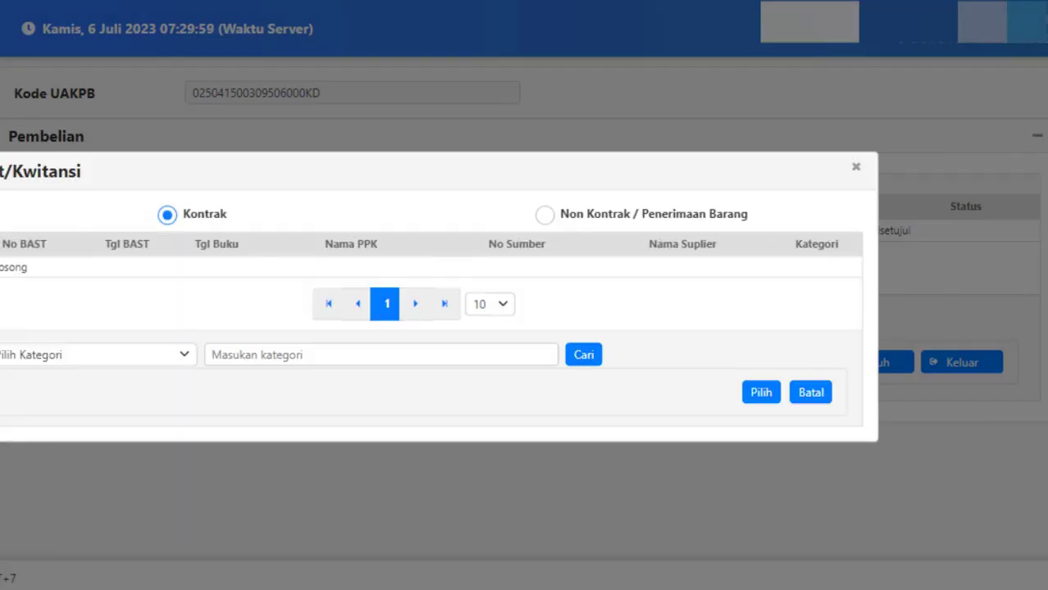
# Choose the Non Kontrak / Penerimaan Barang receipt from AL KHALIFI COPY & PRINT as the purchase's source document
pyautogui.click(545, 215)
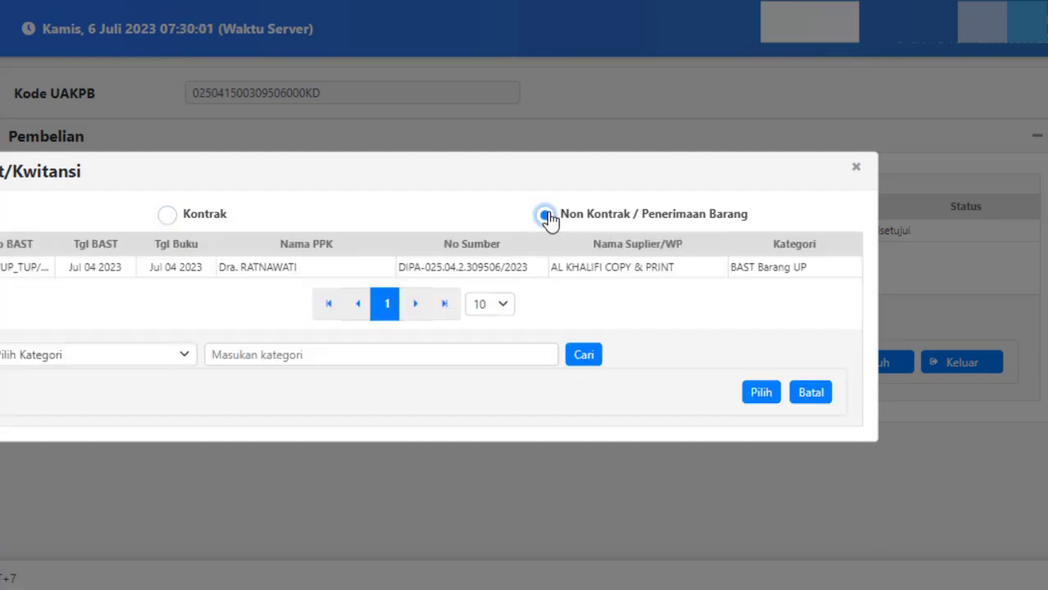
pyautogui.click(442, 274)
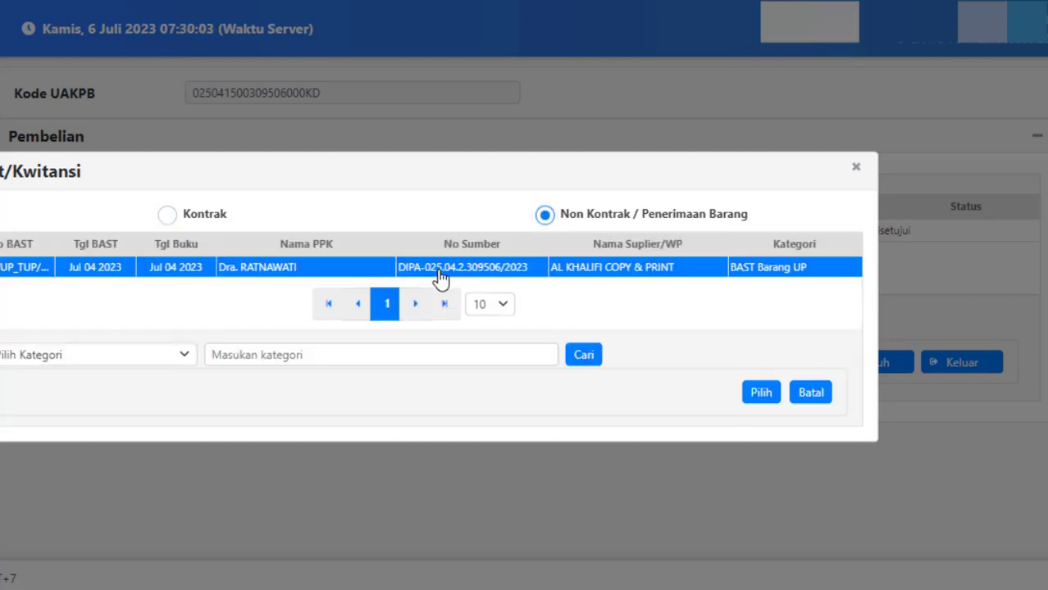
pyautogui.click(755, 395)
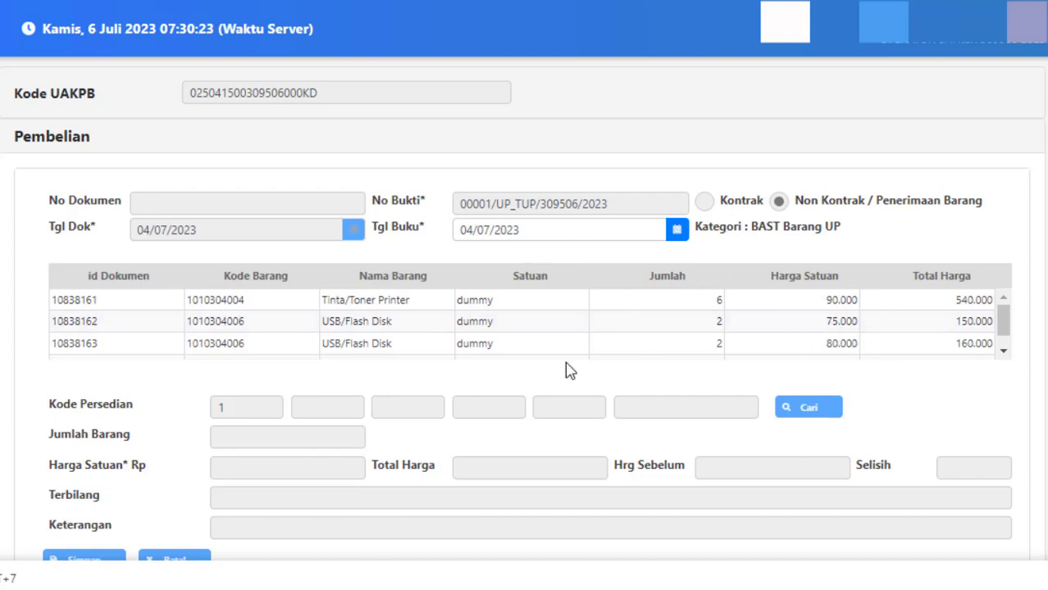
pyautogui.click(454, 306)
pyautogui.scroll(-3, 458, 315)
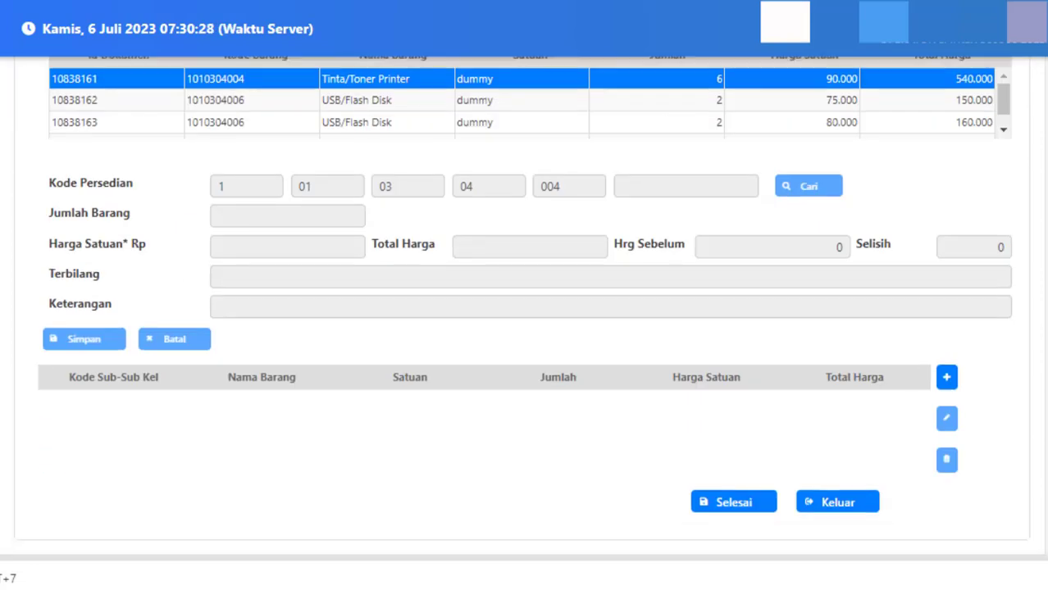
pyautogui.click(946, 377)
pyautogui.click(791, 195)
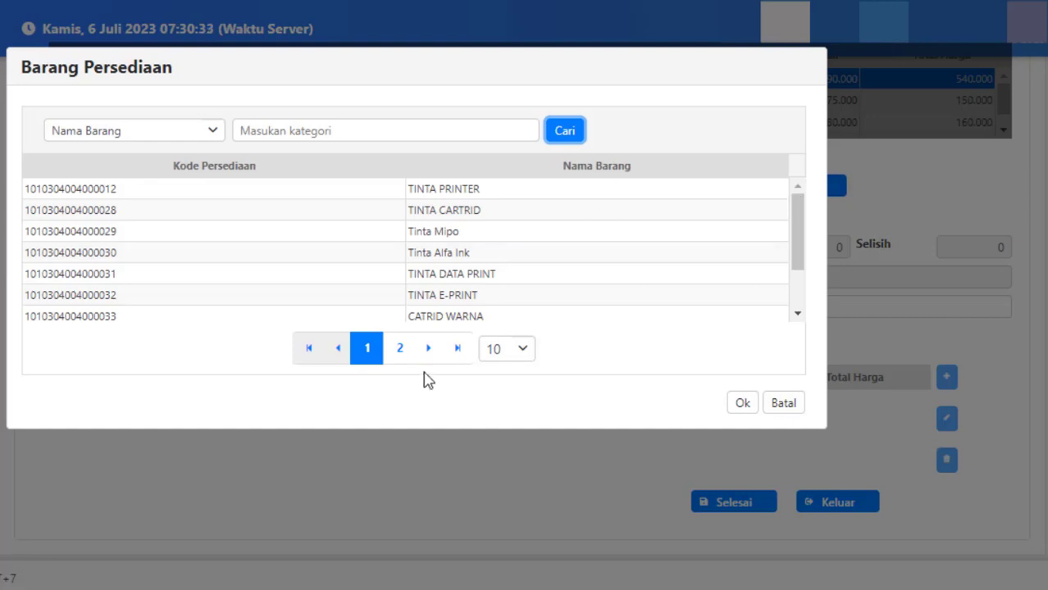
pyautogui.click(399, 350)
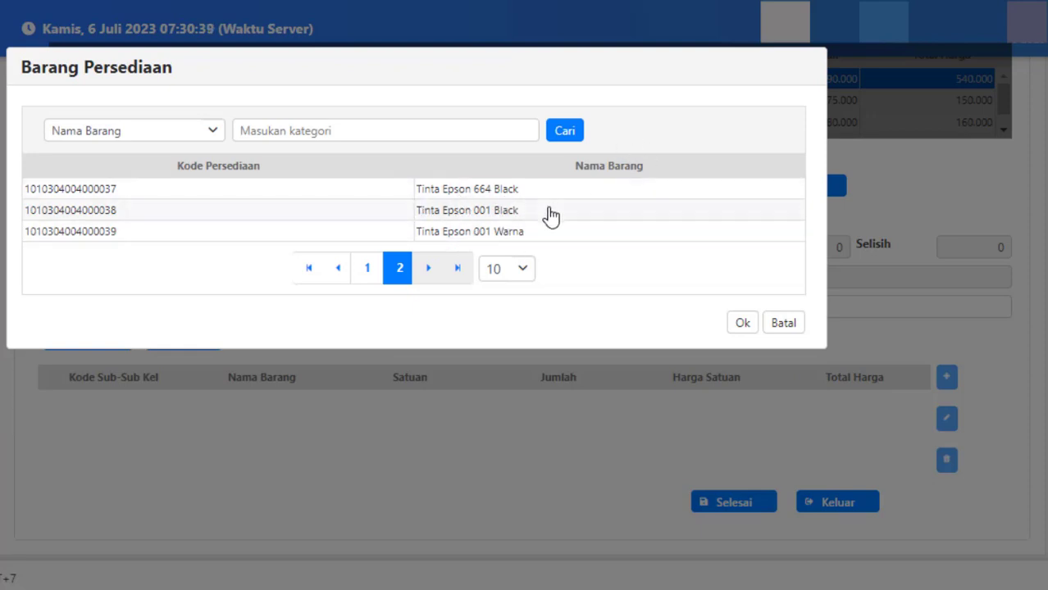
pyautogui.click(484, 211)
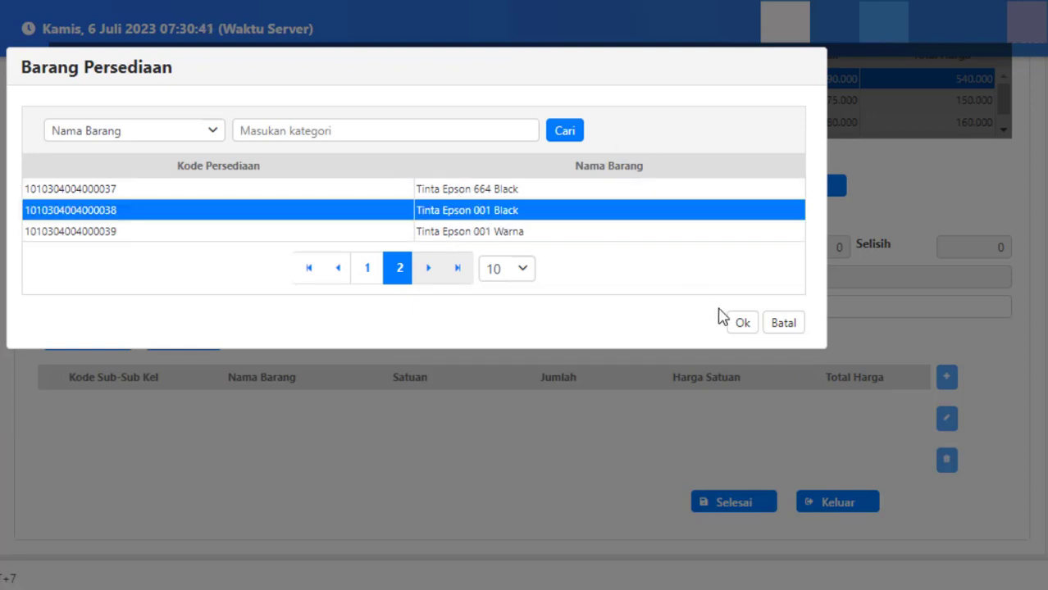
pyautogui.click(742, 324)
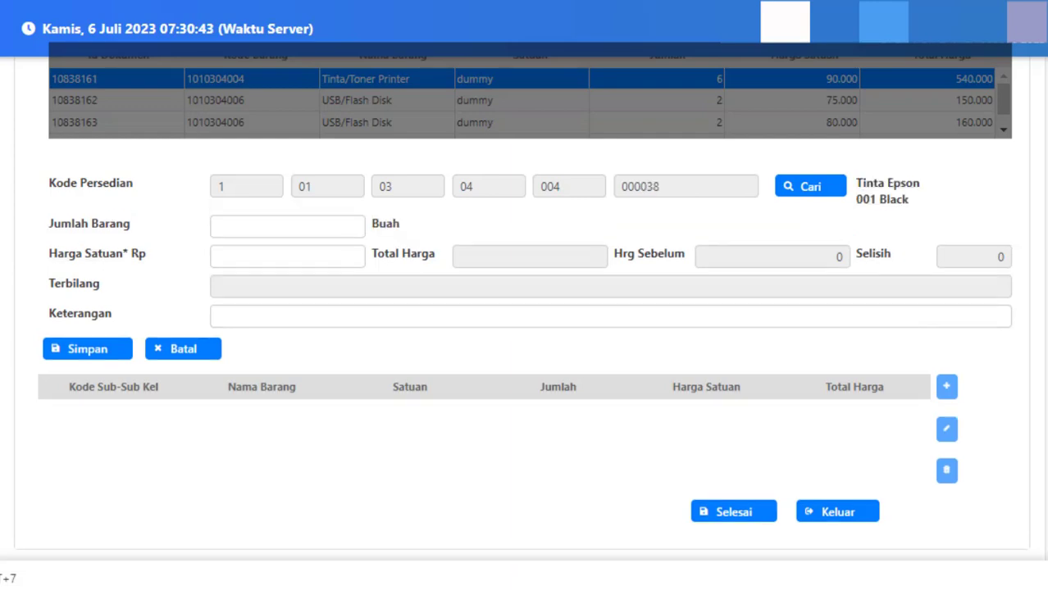
# Set the Tinta Epson 001 Black quantity to 3 and the unit price to Rp 90.000, and save the detail
pyautogui.scroll(1, 525, 304)
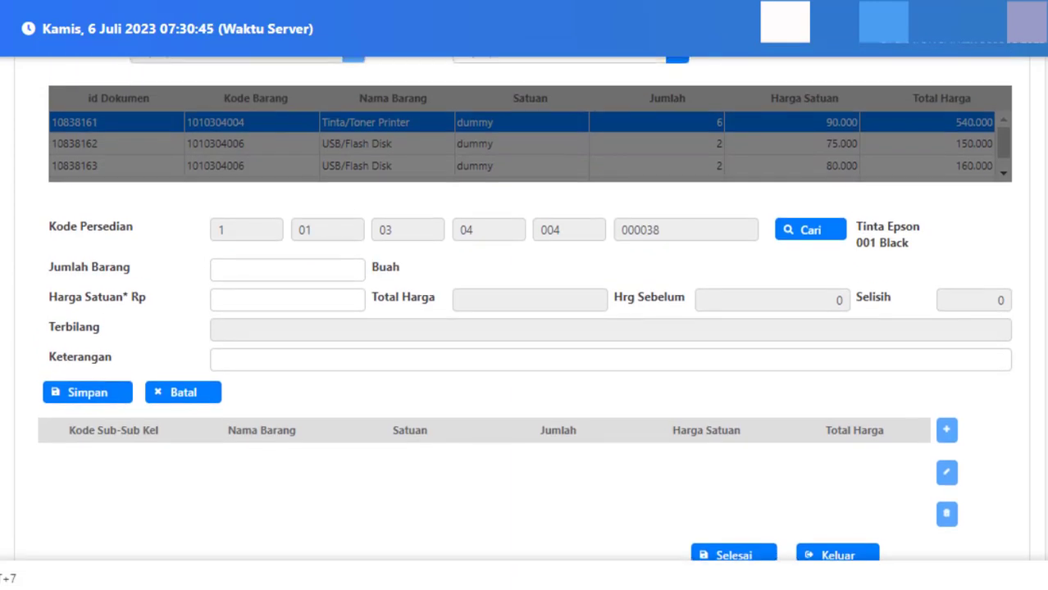
pyautogui.click(274, 265)
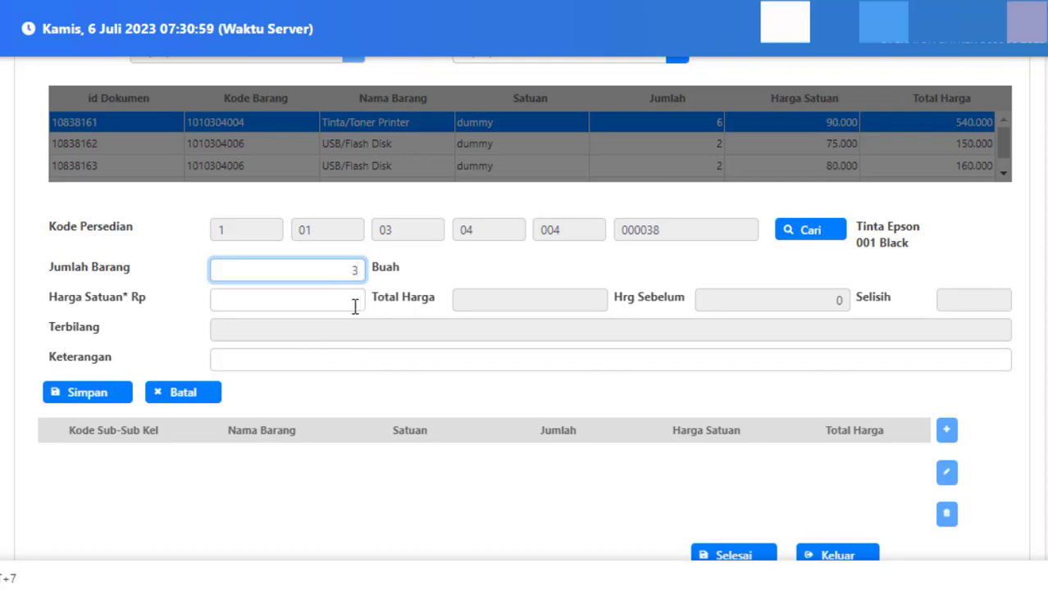
pyautogui.click(302, 305)
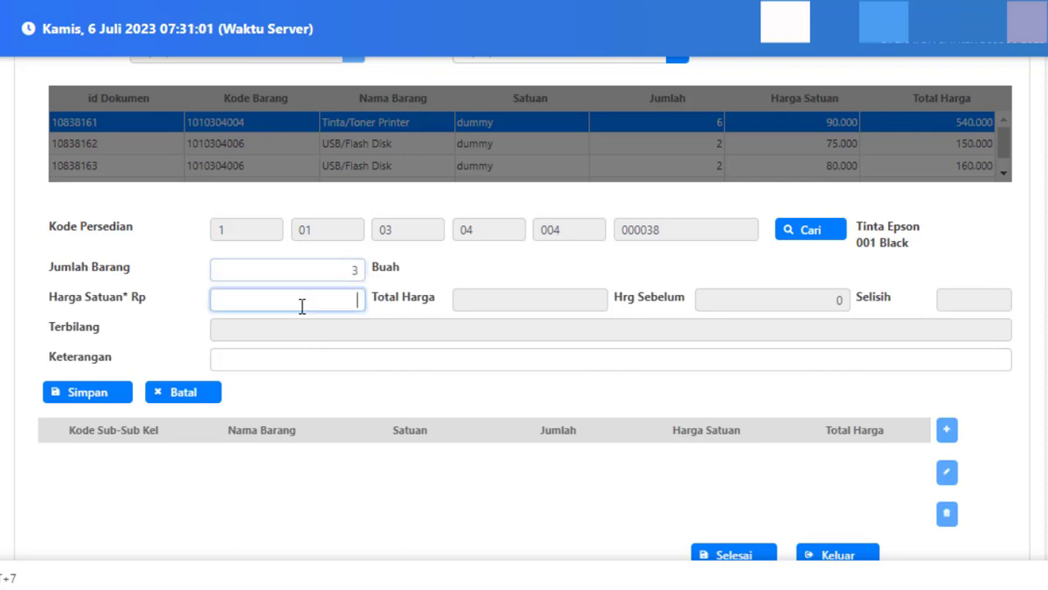
pyautogui.click(252, 267)
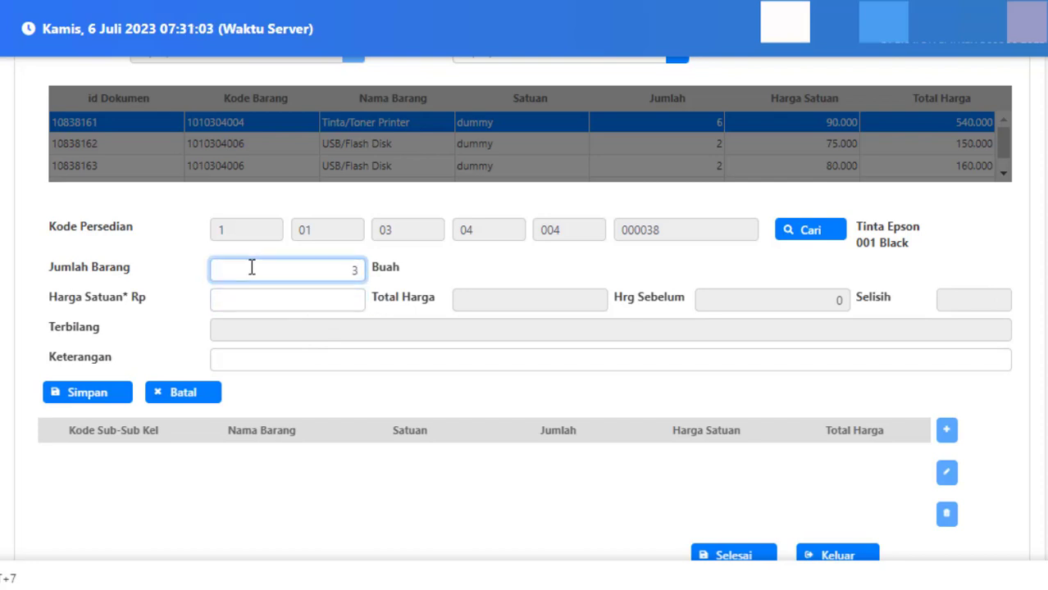
pyautogui.click(247, 302)
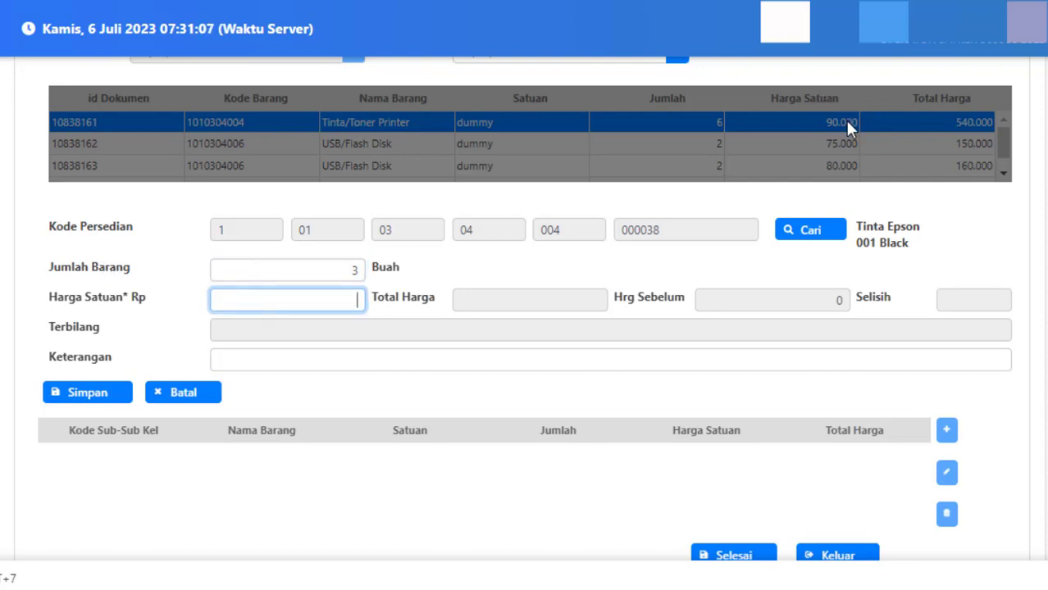
pyautogui.write('900000')
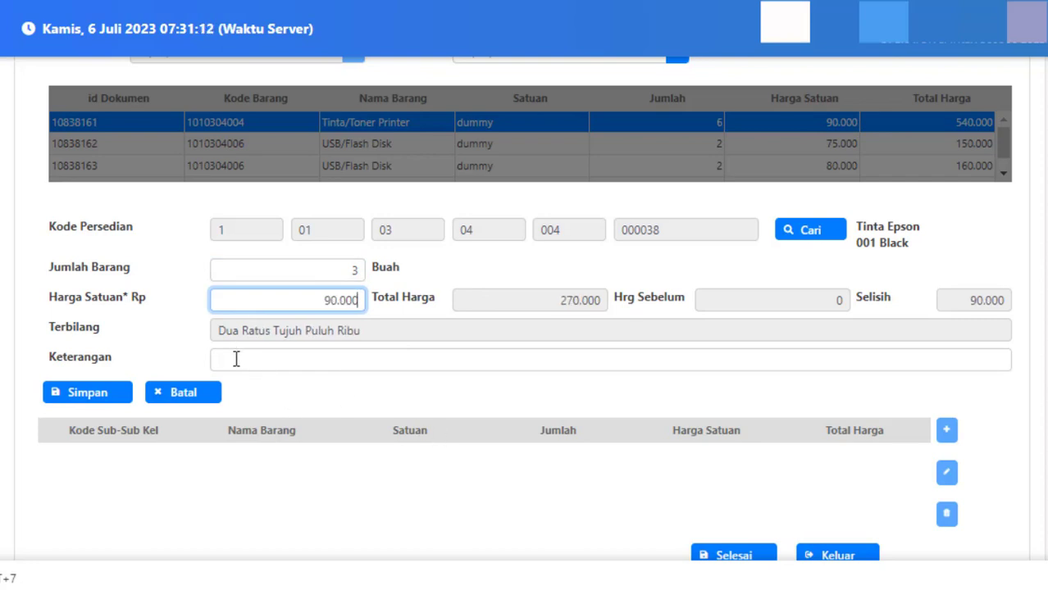
pyautogui.click(236, 359)
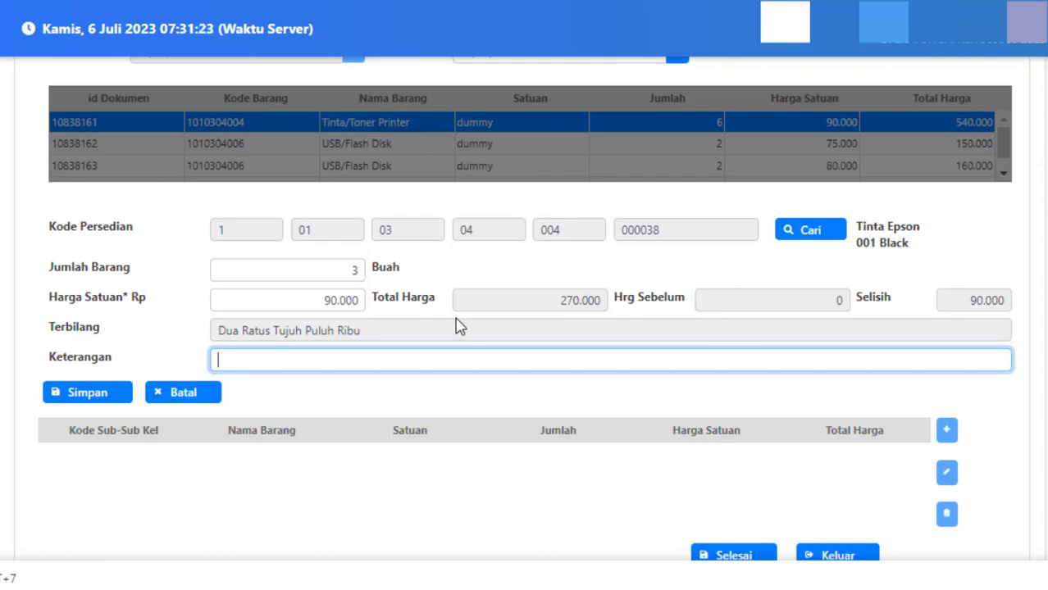
pyautogui.click(86, 400)
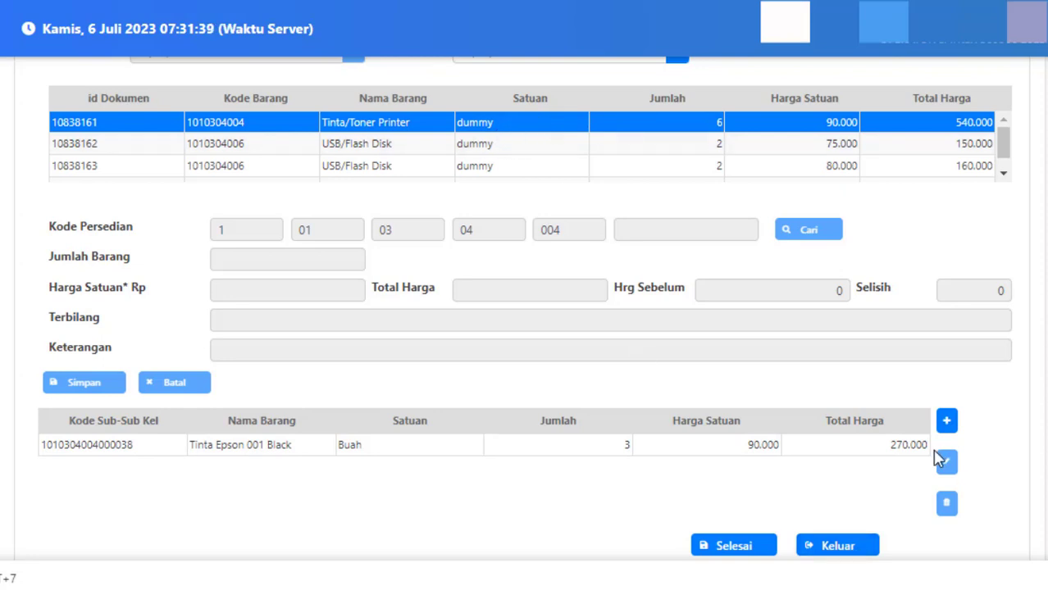
pyautogui.click(948, 424)
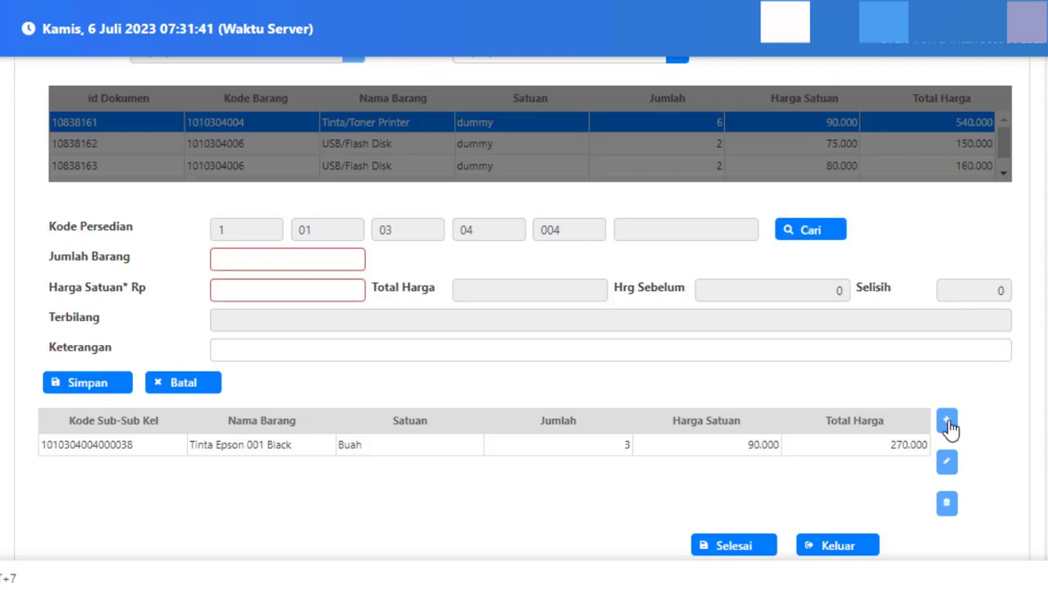
pyautogui.click(300, 261)
pyautogui.click(808, 232)
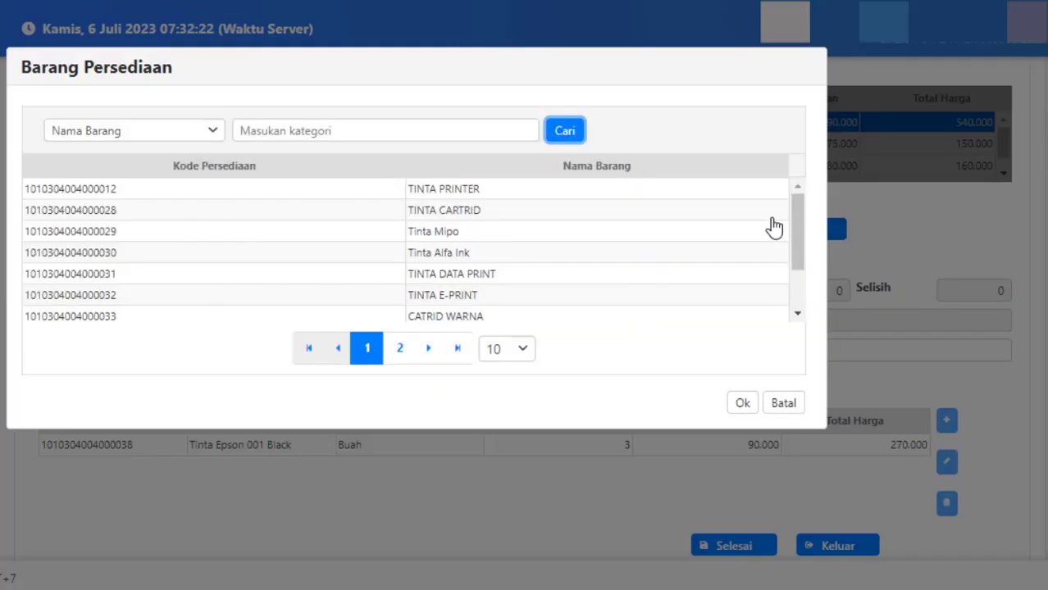
pyautogui.click(400, 350)
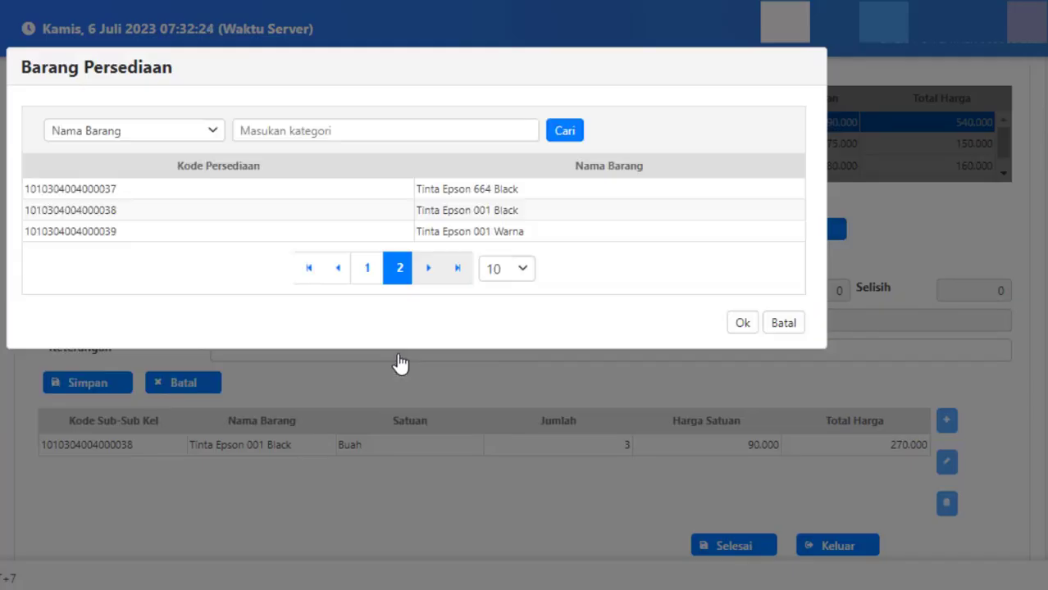
pyautogui.click(502, 231)
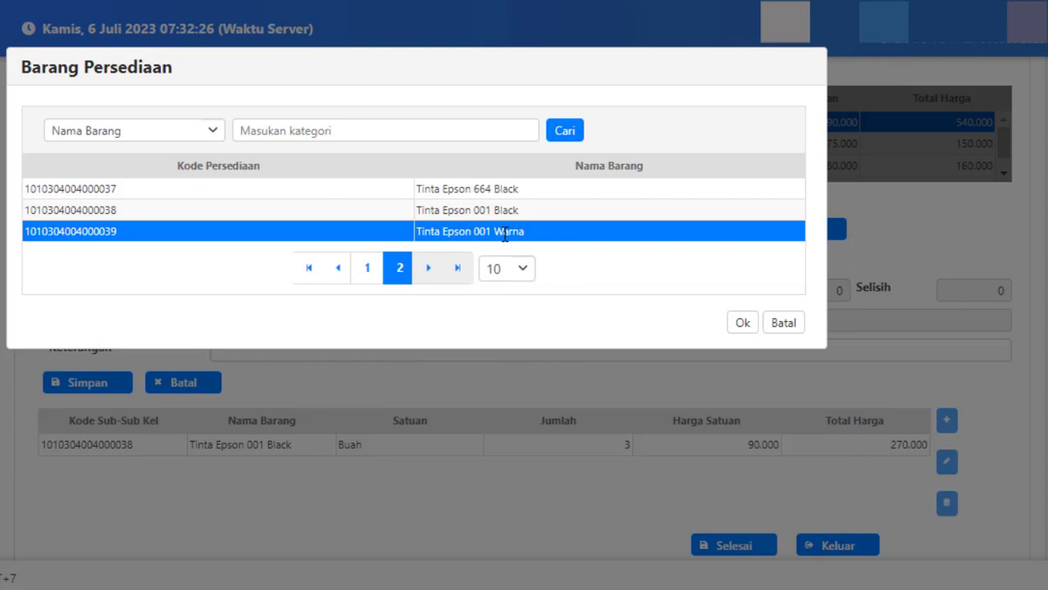
pyautogui.click(742, 325)
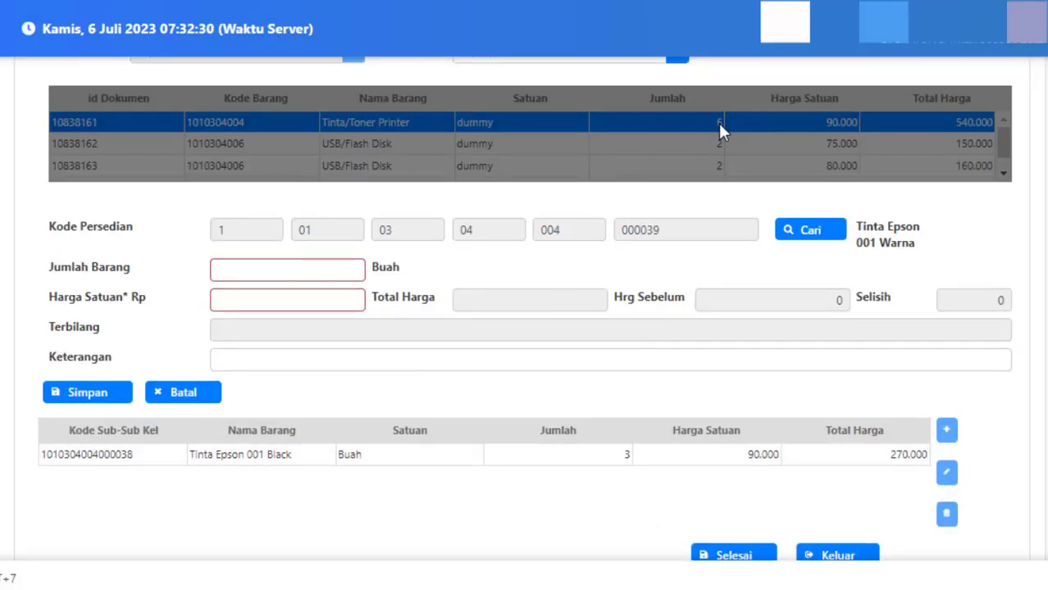
# Set the Tinta Epson 001 Warna quantity to 3 and the unit price to Rp 90.000, and save the detail
pyautogui.click(305, 264)
pyautogui.write('3')
pyautogui.click(324, 300)
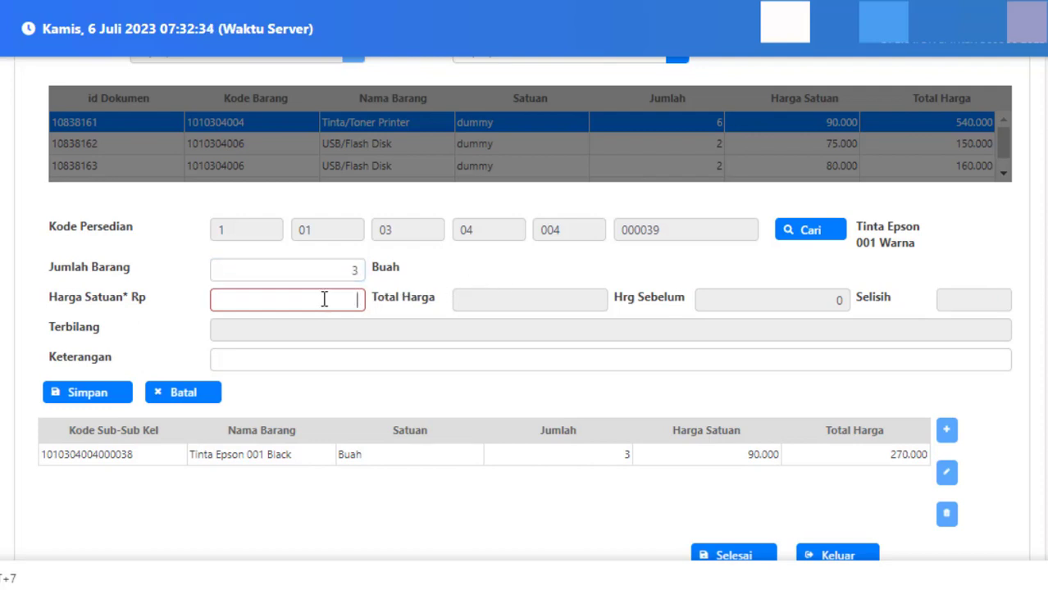
pyautogui.write('900000')
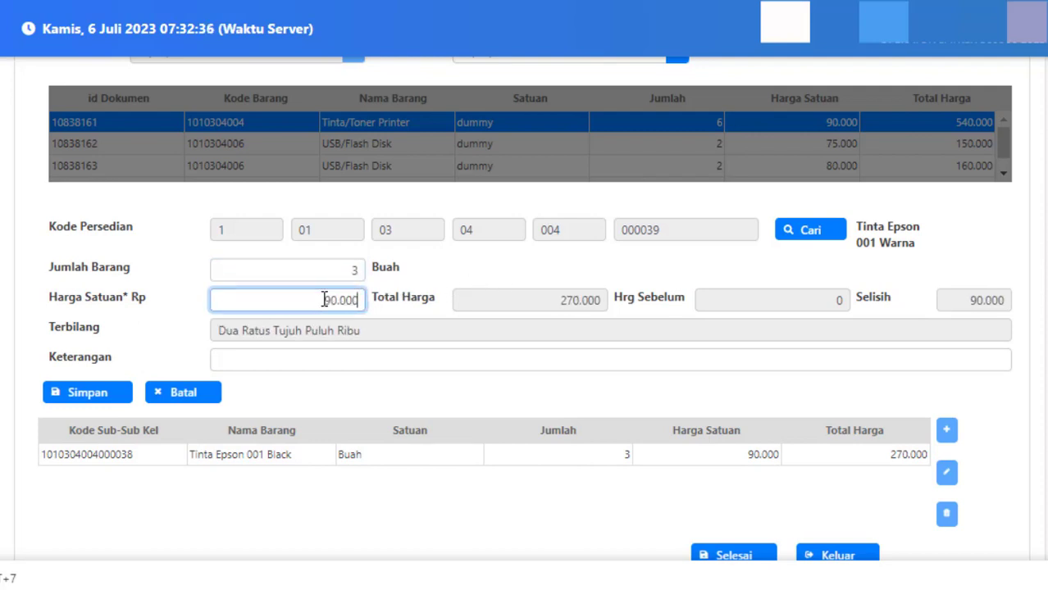
pyautogui.click(78, 400)
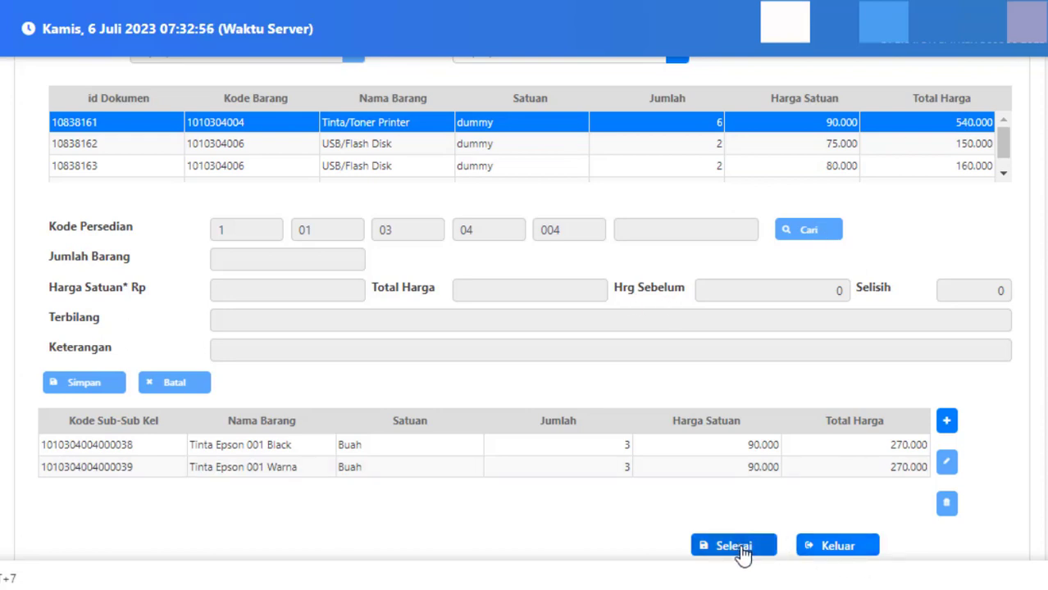
pyautogui.click(352, 148)
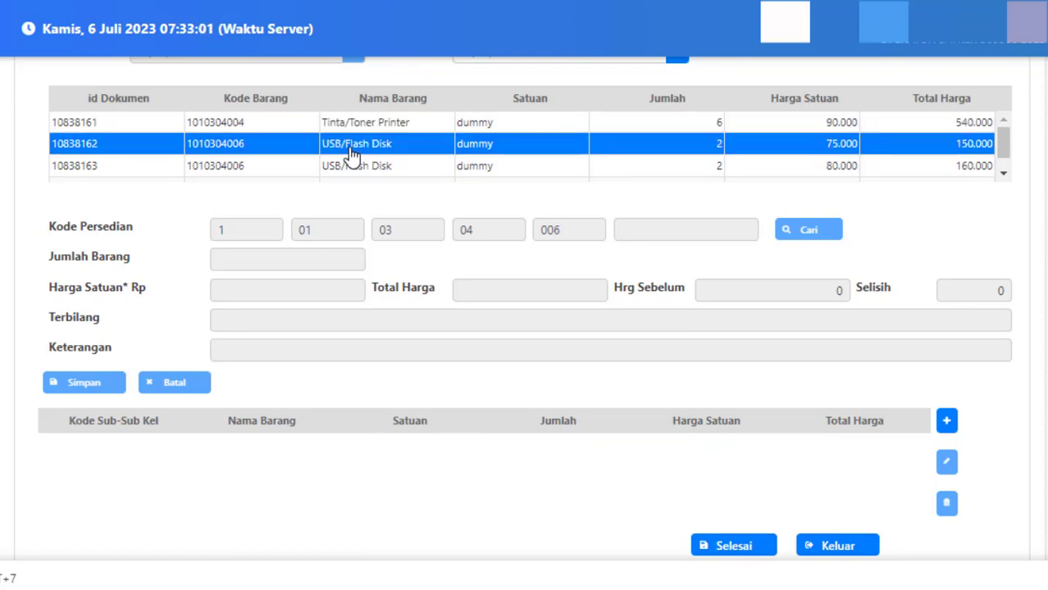
pyautogui.click(947, 423)
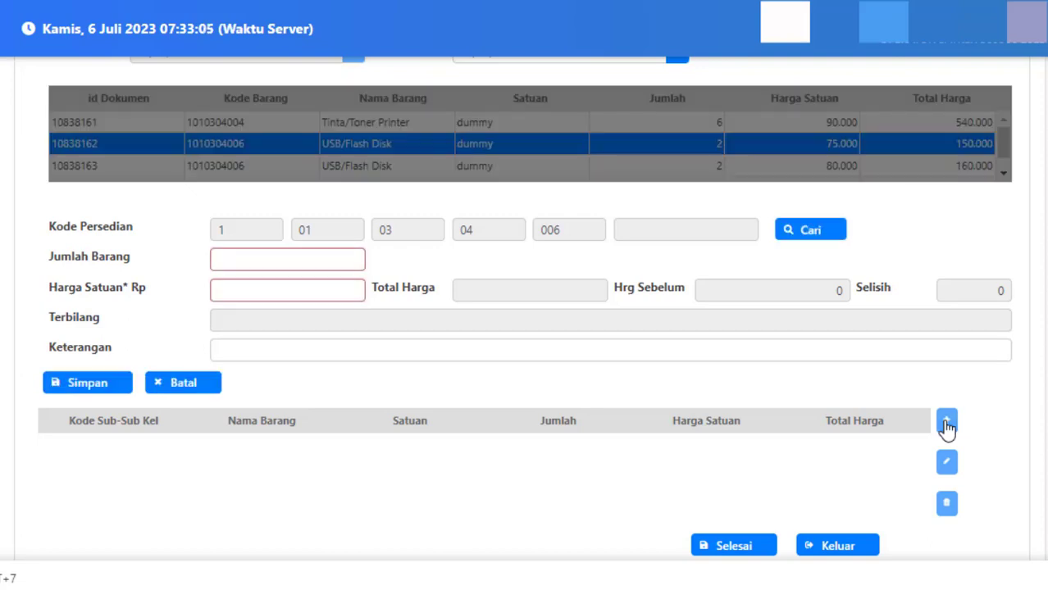
pyautogui.click(809, 232)
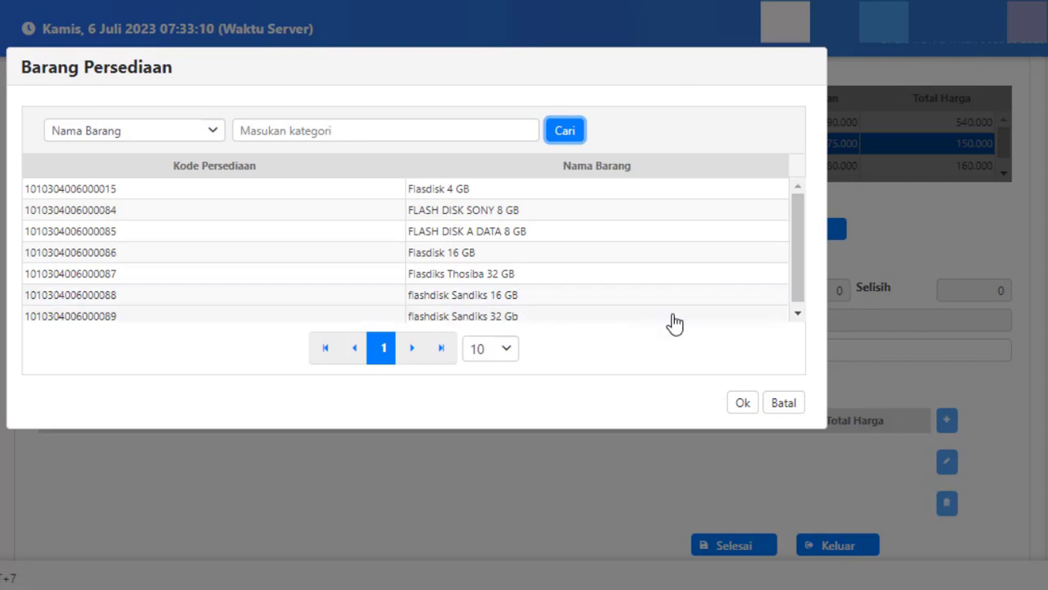
pyautogui.click(475, 297)
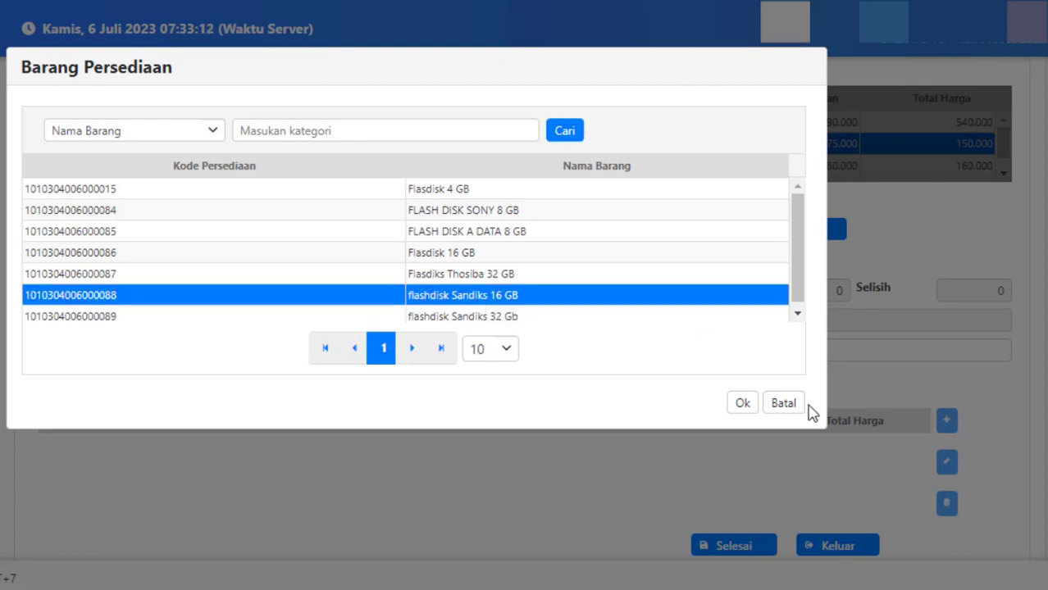
pyautogui.click(742, 404)
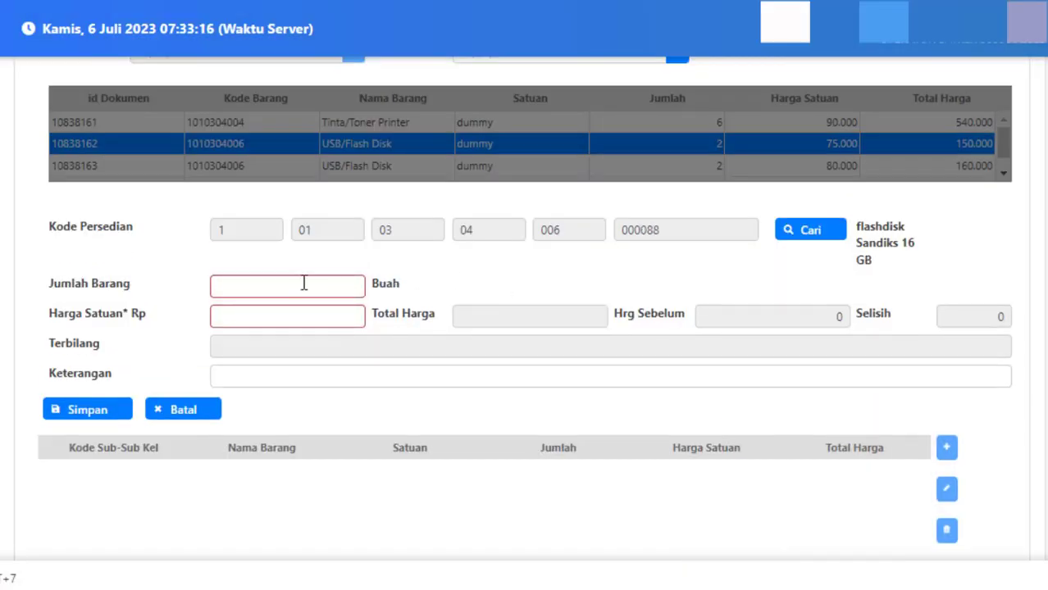
# Set the flashdisk Sandiks 16 GB quantity to 2 and the unit price to Rp 75.000, and save the detail
pyautogui.write('2')
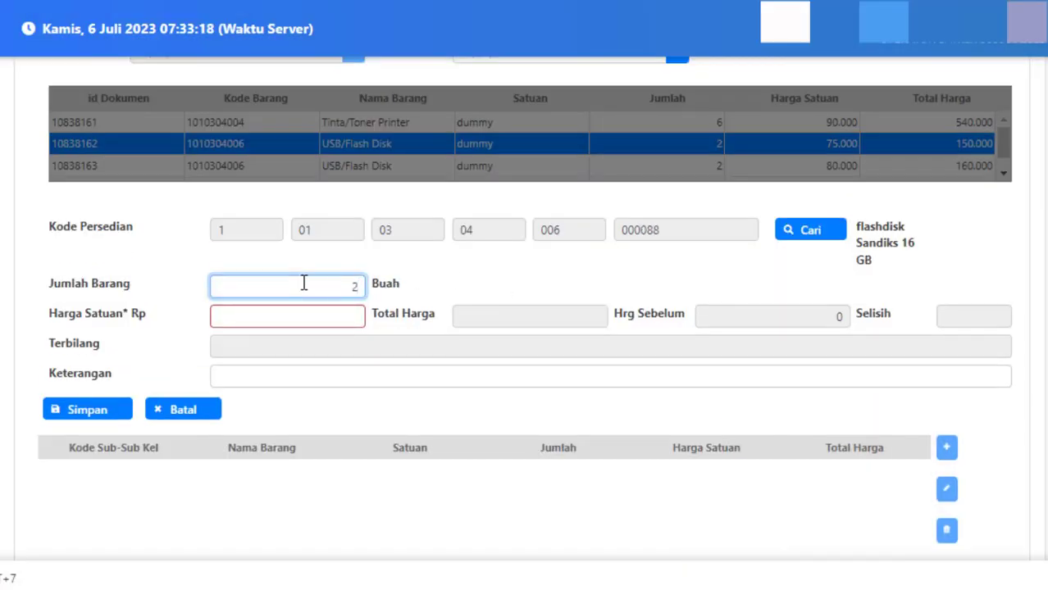
pyautogui.click(308, 319)
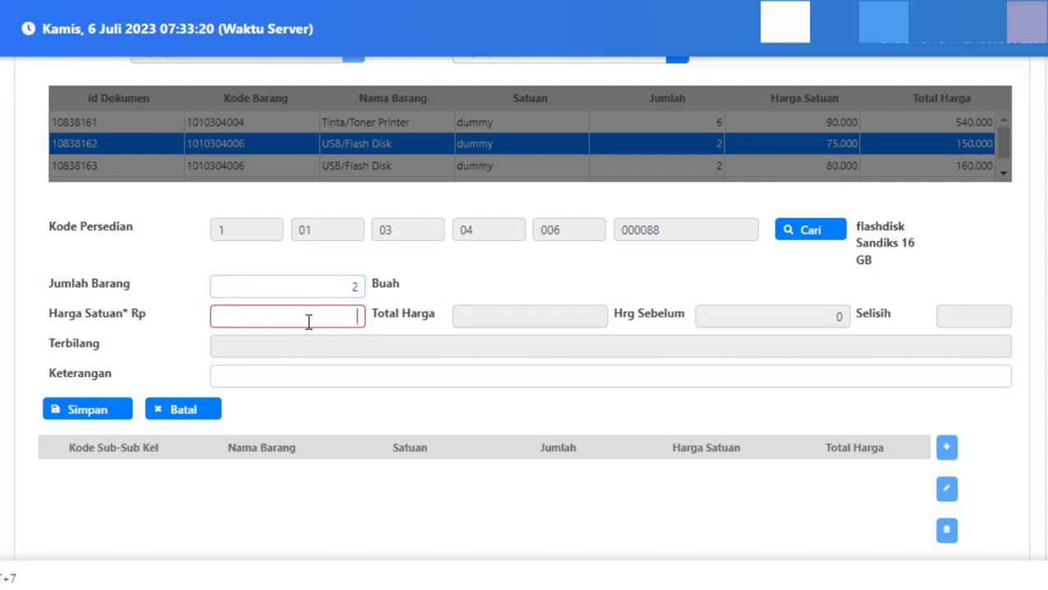
pyautogui.write('750000')
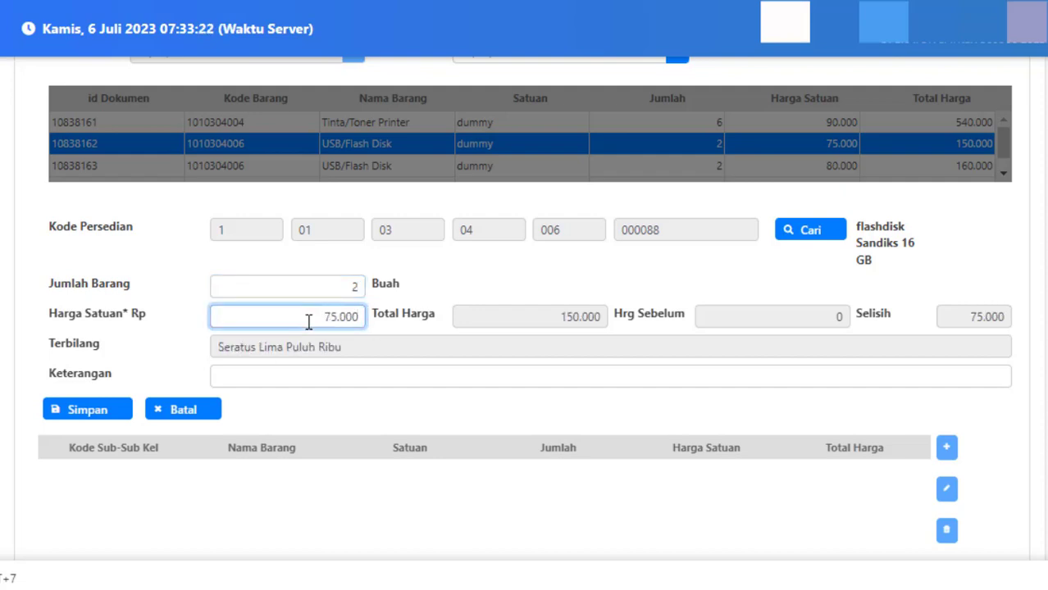
pyautogui.click(86, 410)
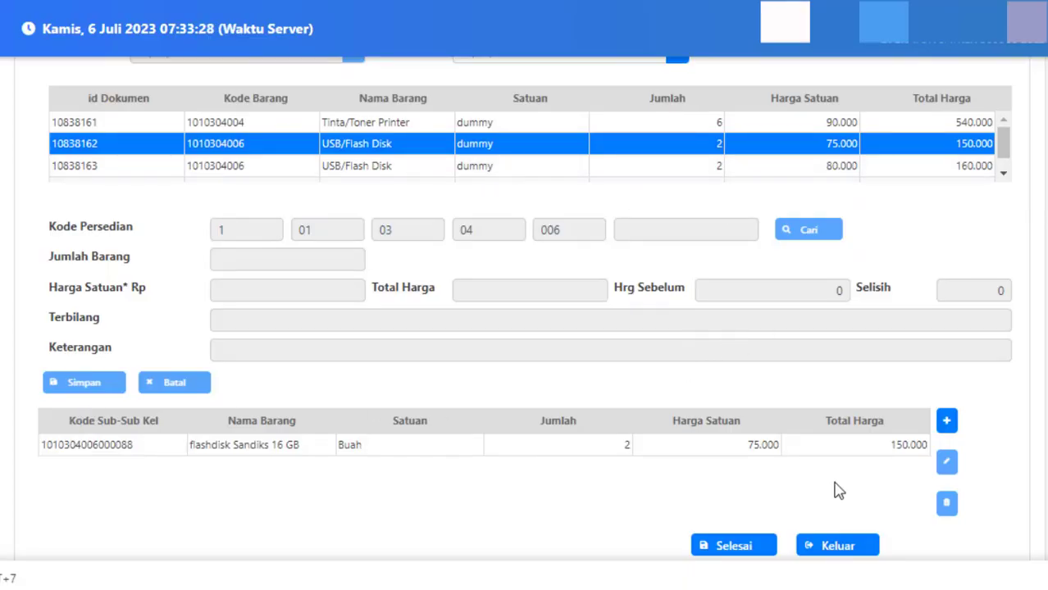
pyautogui.click(441, 172)
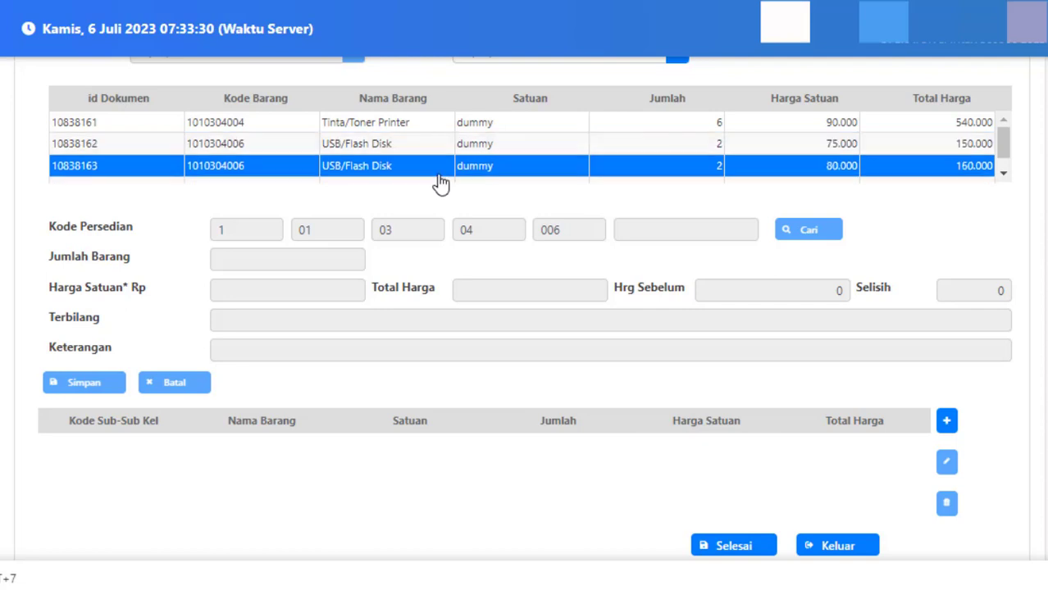
pyautogui.click(947, 423)
pyautogui.click(814, 232)
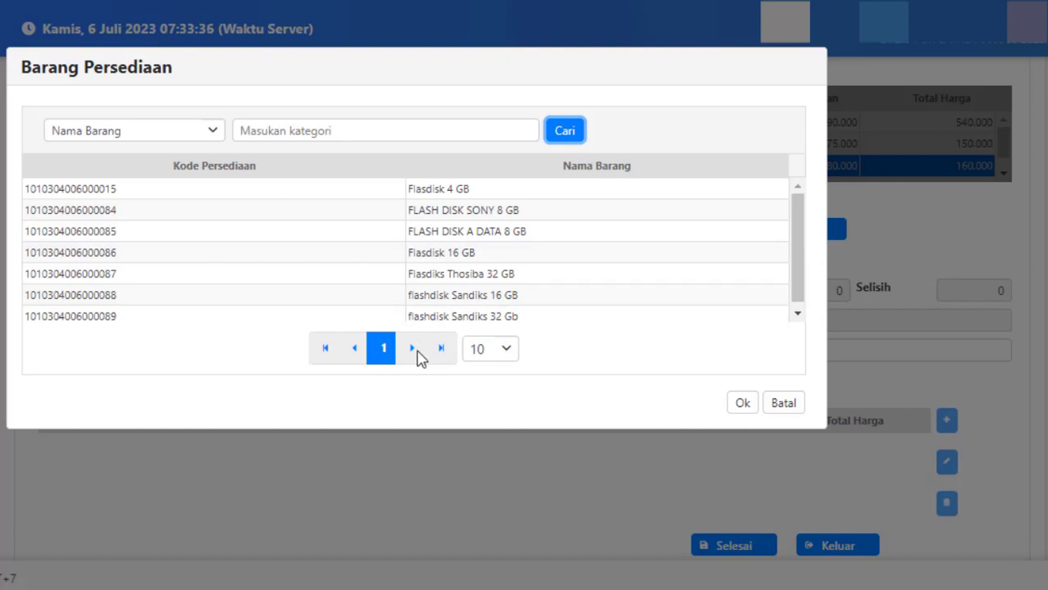
pyautogui.click(486, 318)
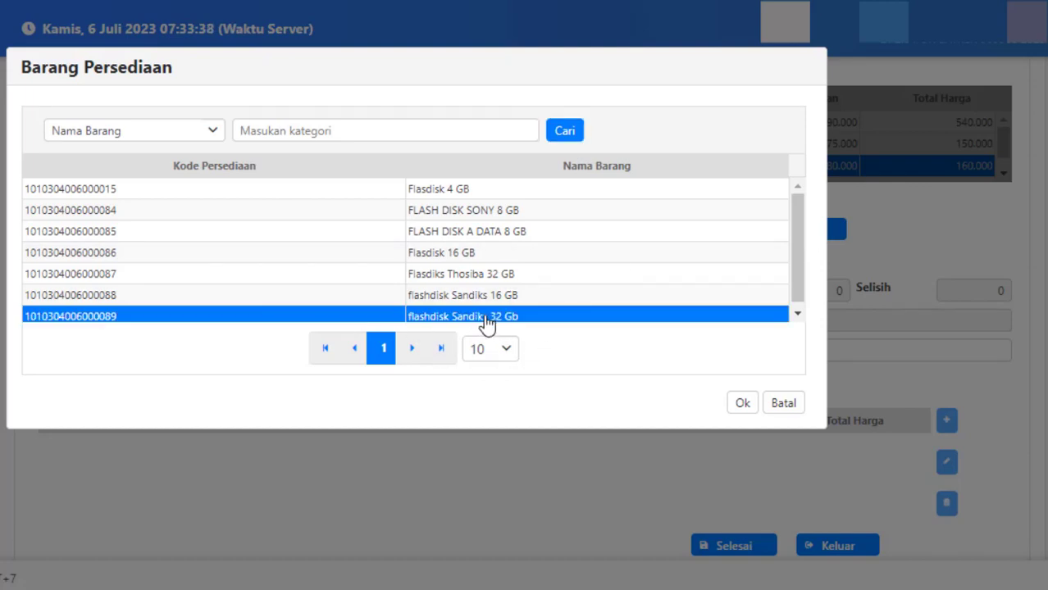
pyautogui.click(742, 404)
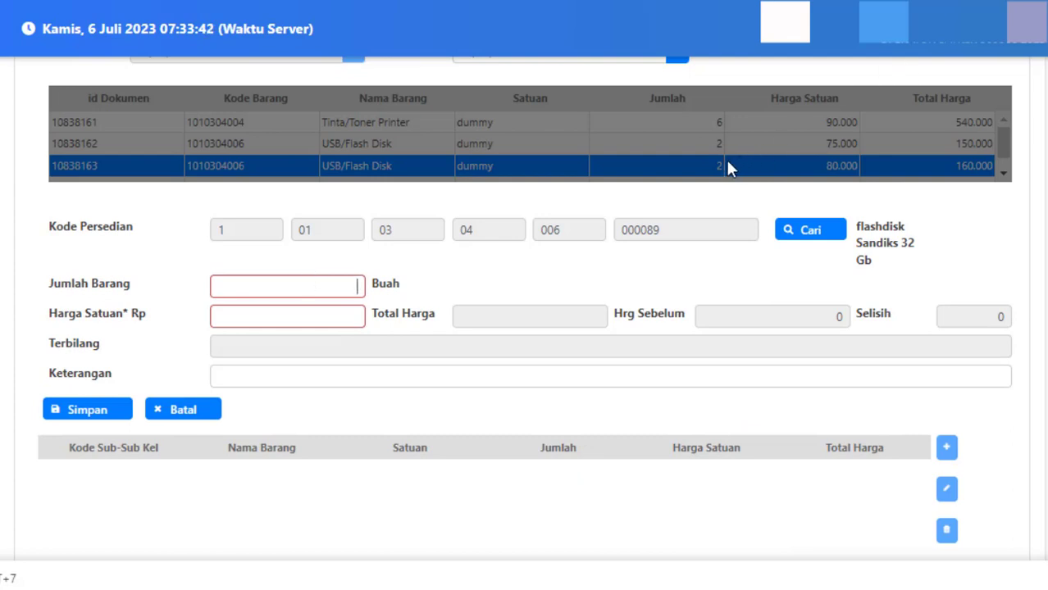
# Set the flashdisk Sandiks 32 Gb quantity to 2 and the unit price to Rp 80.000, and save the detail
pyautogui.click(356, 284)
pyautogui.write('2')
pyautogui.click(304, 311)
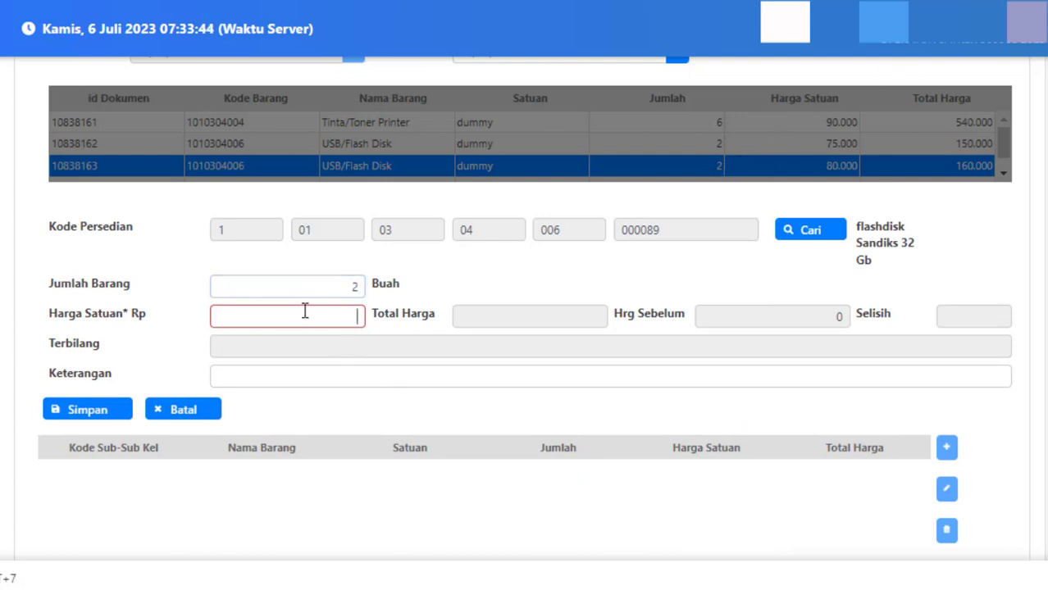
pyautogui.write('80.000')
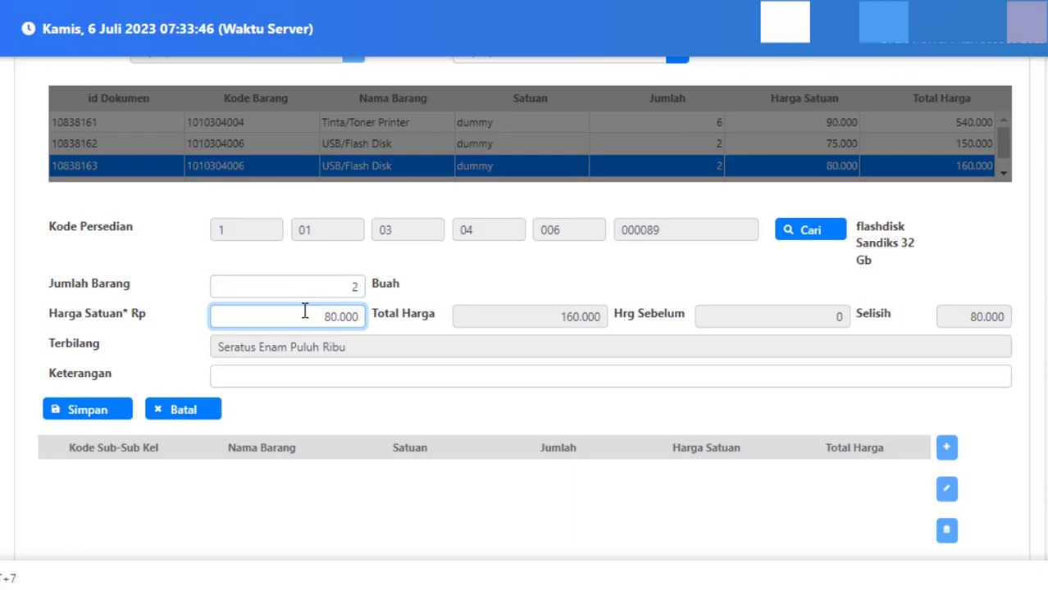
pyautogui.click(90, 412)
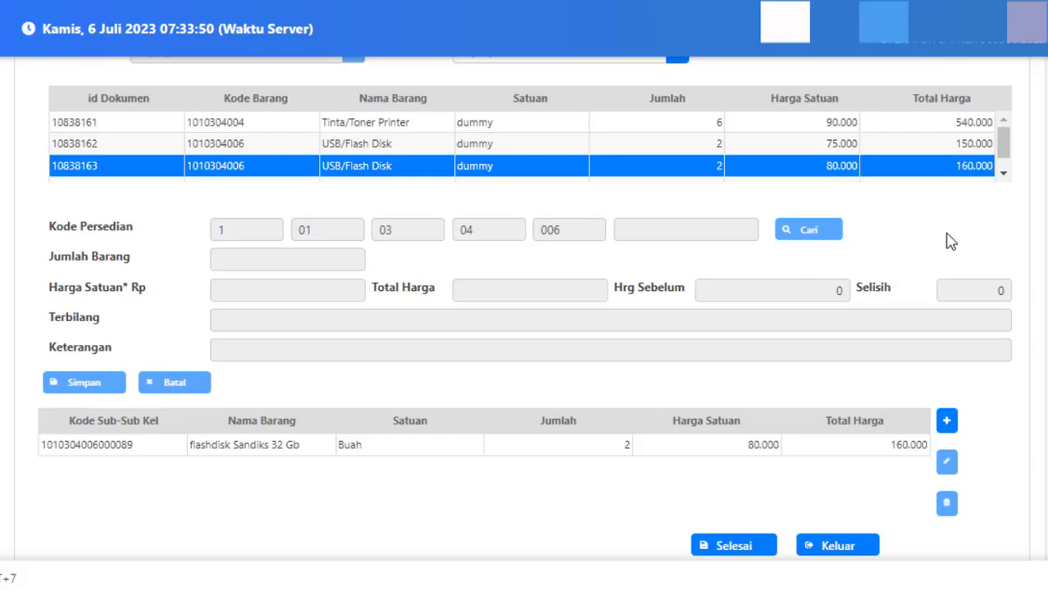
pyautogui.scroll(-1, 1001, 140)
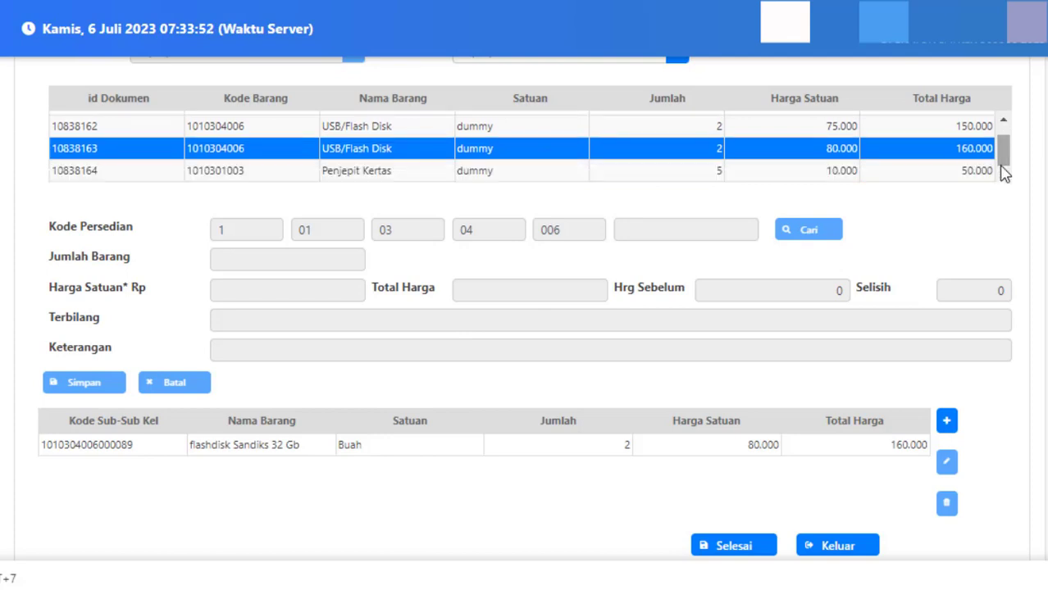
pyautogui.click(370, 174)
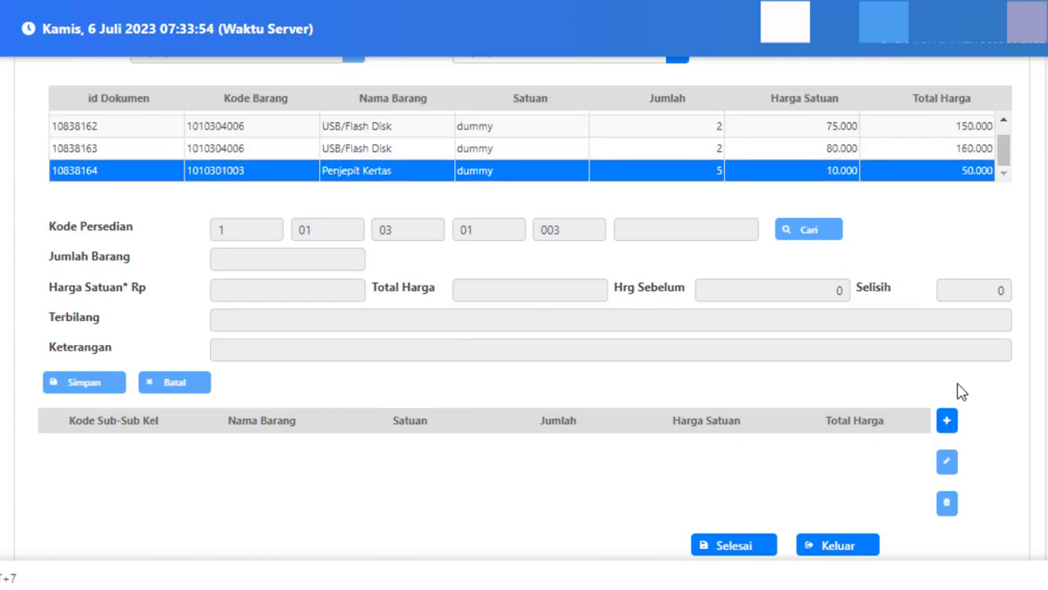
pyautogui.click(946, 422)
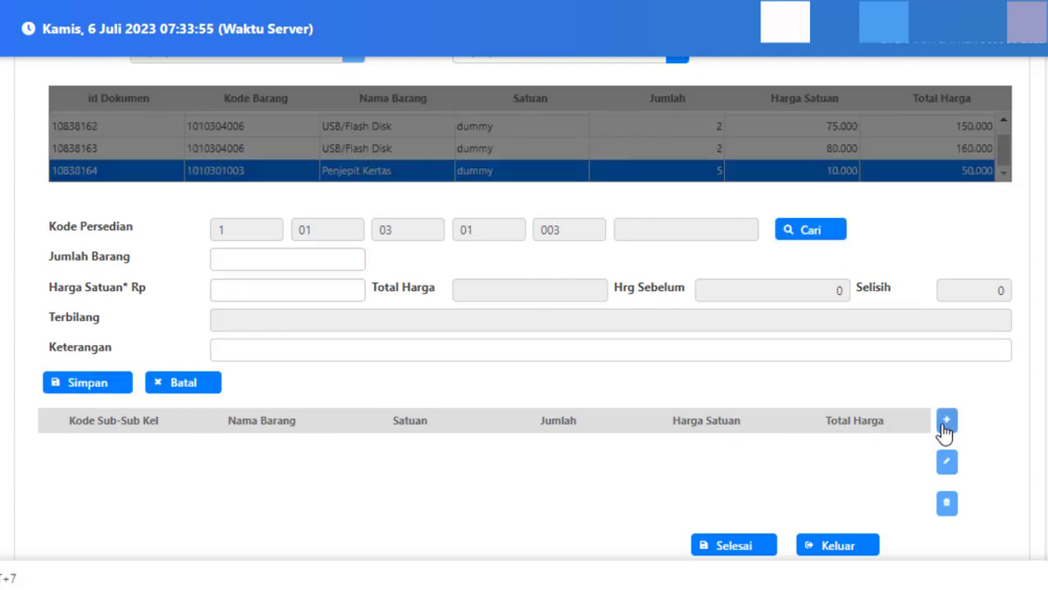
pyautogui.click(832, 231)
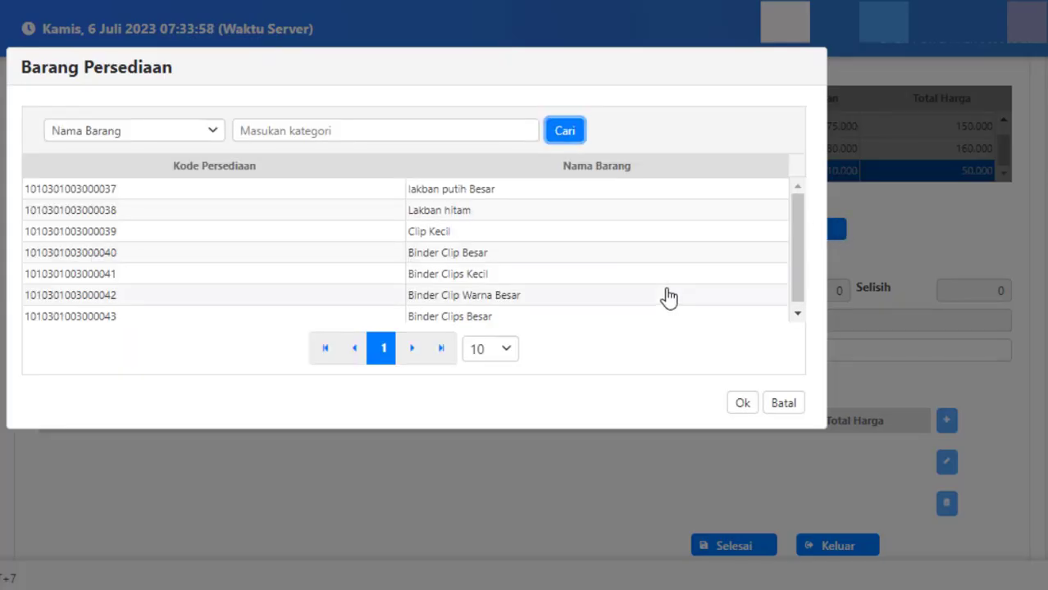
pyautogui.click(455, 275)
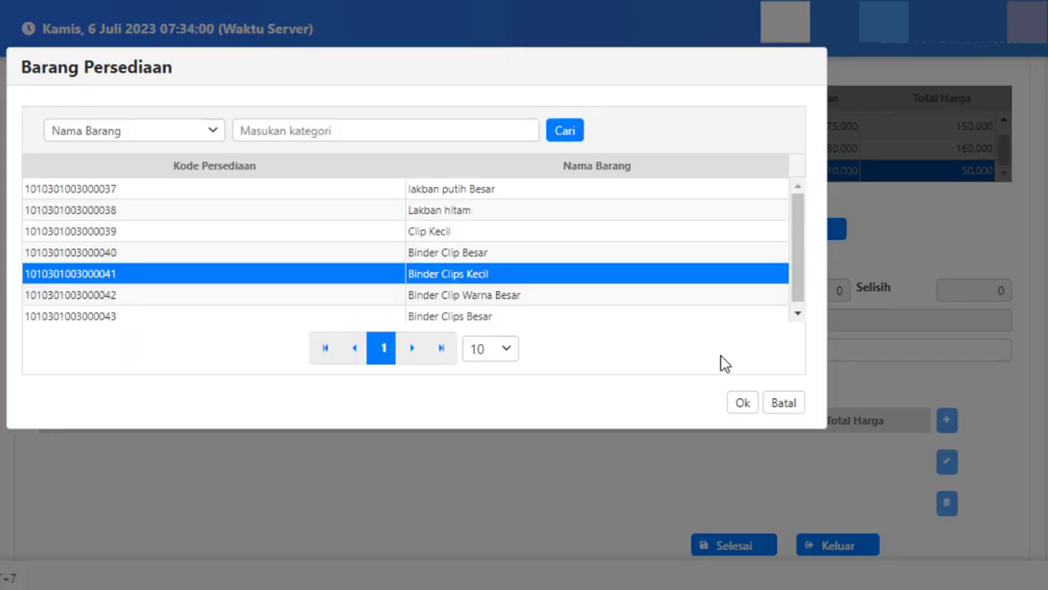
pyautogui.click(740, 404)
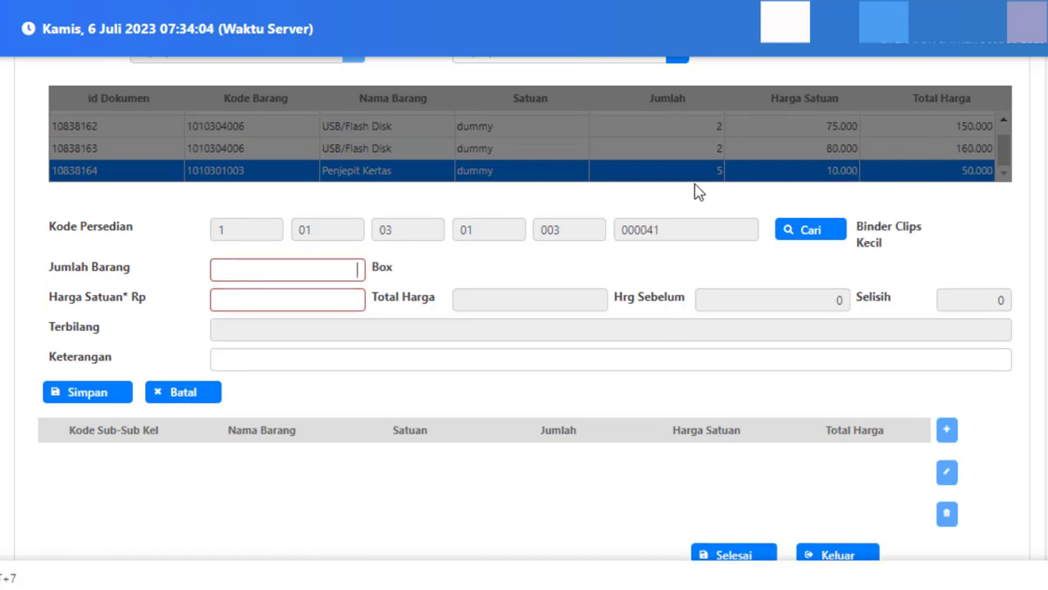
# Set the Binder Clips Kecil quantity to 5 and the unit price to Rp 10.000, and save the detail
pyautogui.write('5')
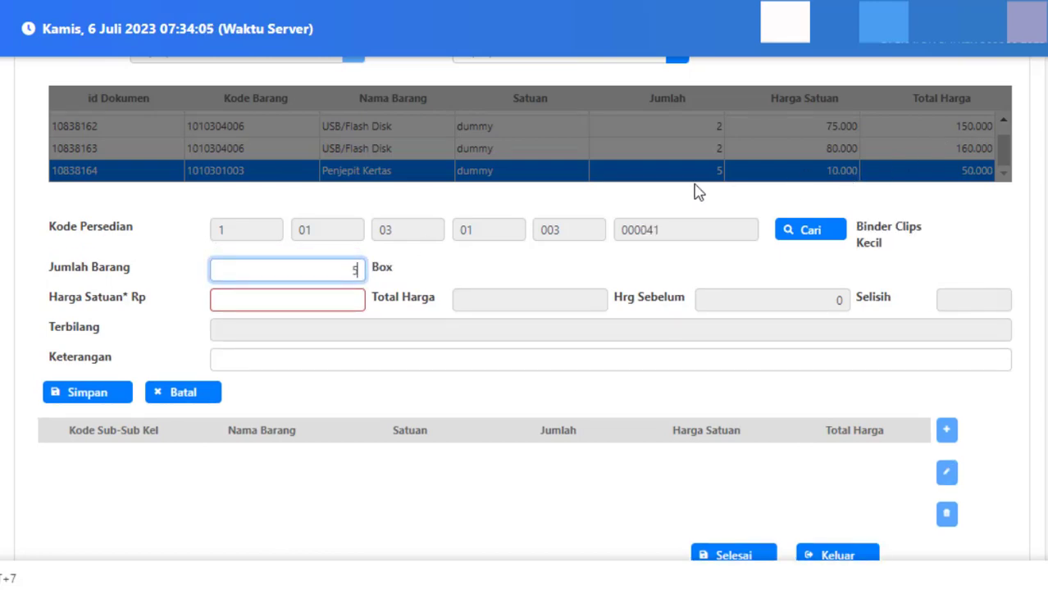
pyautogui.click(340, 291)
pyautogui.write('100000')
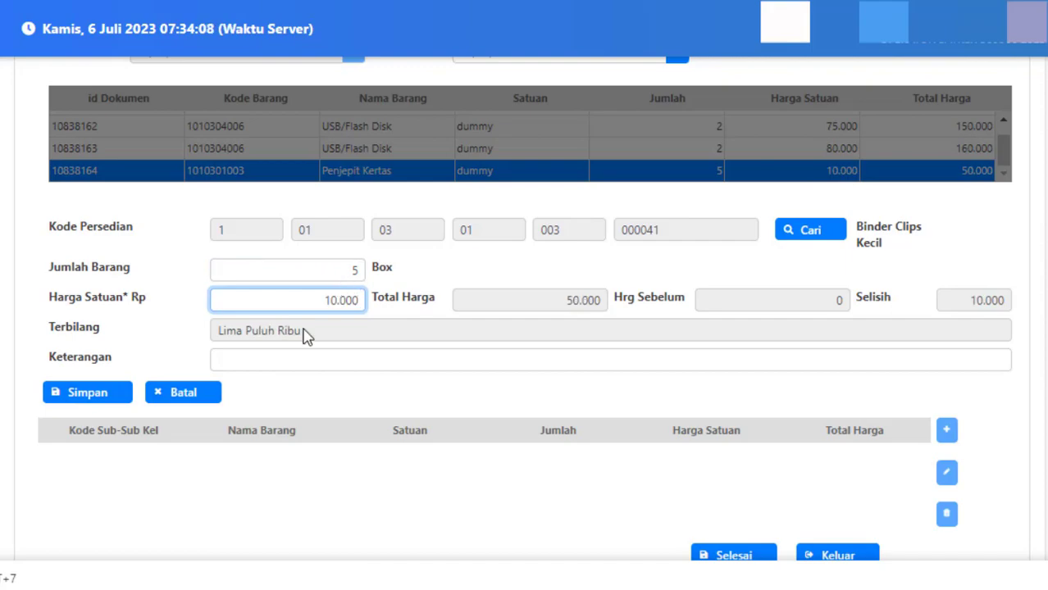
pyautogui.click(75, 400)
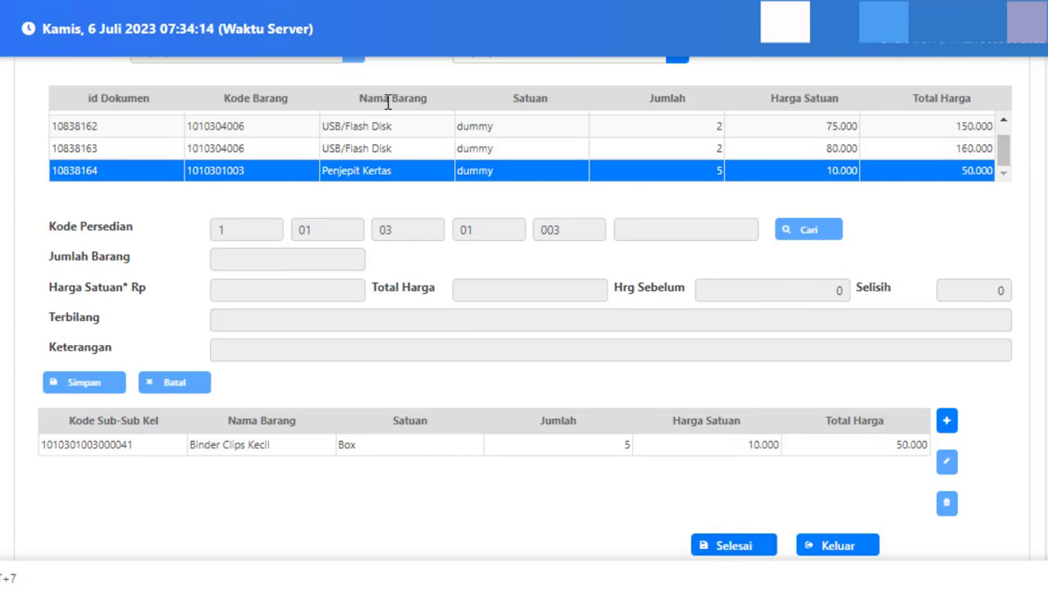
# Finish the purchase transaction and confirm saving all of its detailed receipt lines
pyautogui.click(732, 549)
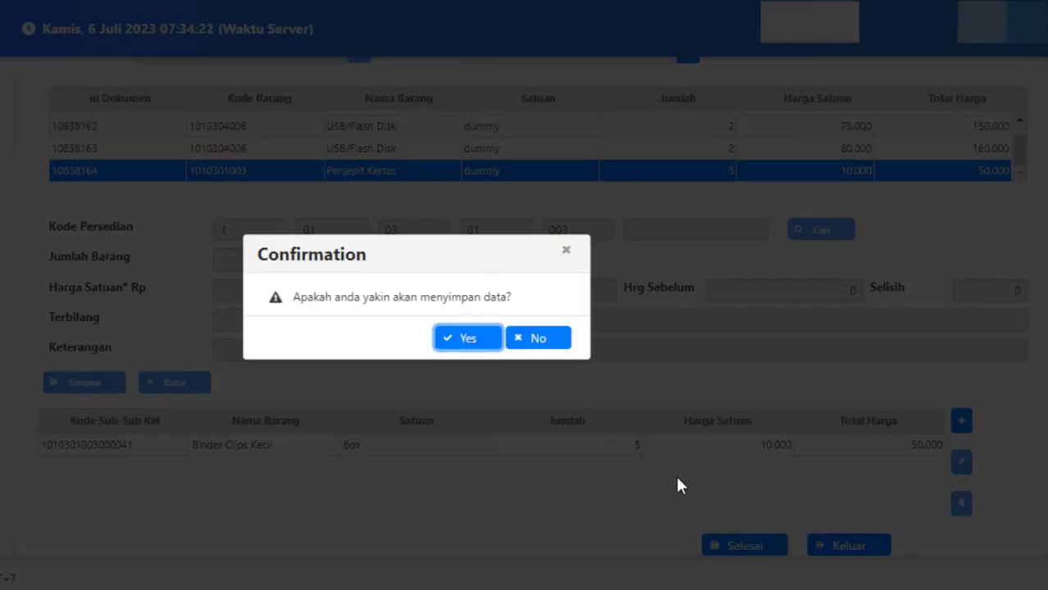
pyautogui.click(461, 339)
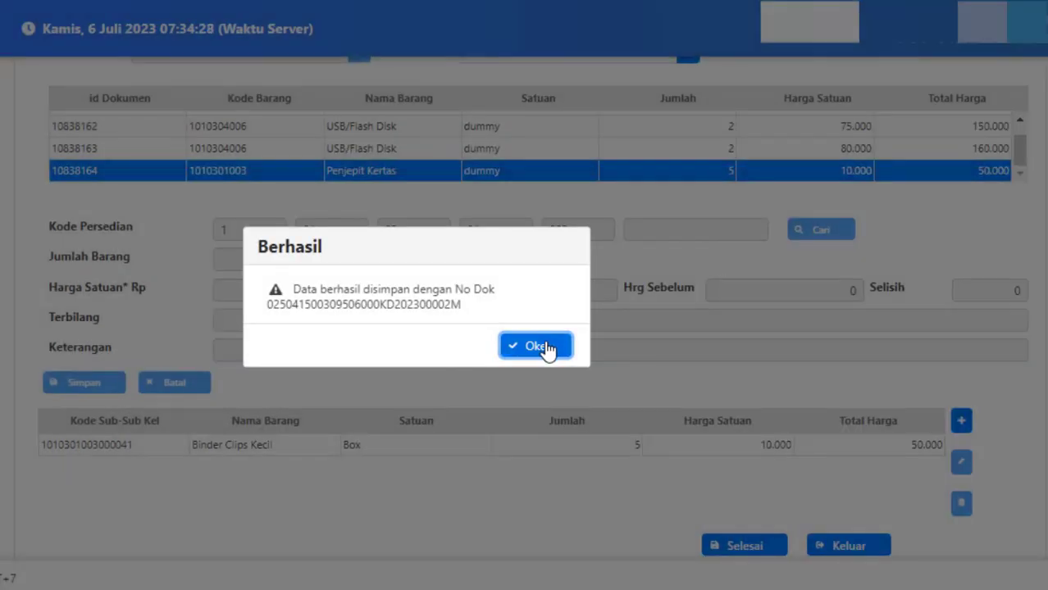
# View the saved purchase dated 04-07-2023, examine its receipt lines and ink item details, and return to its entry in the purchase list
pyautogui.click(541, 346)
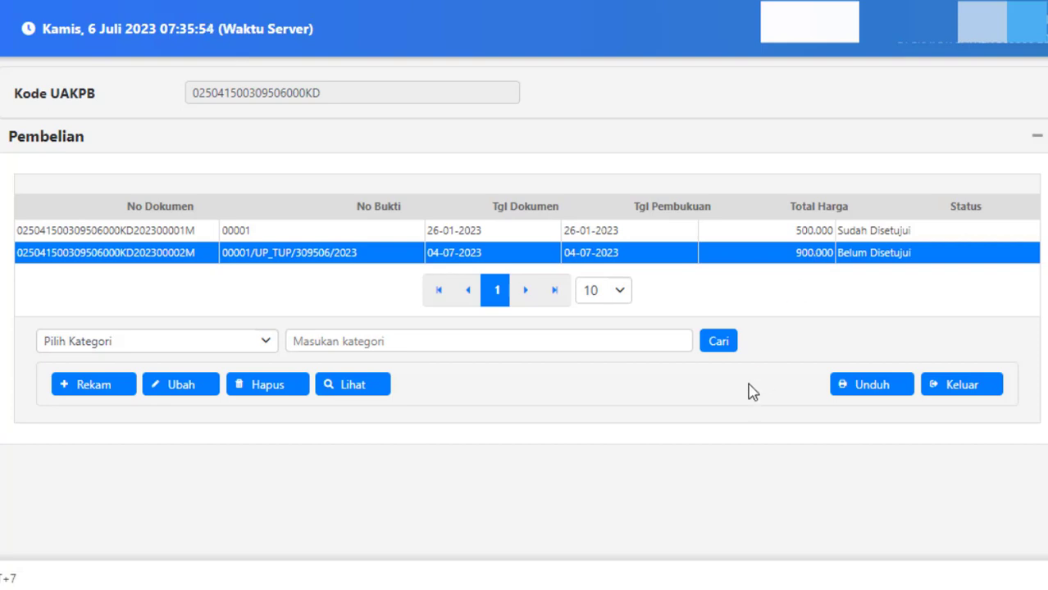
pyautogui.click(353, 386)
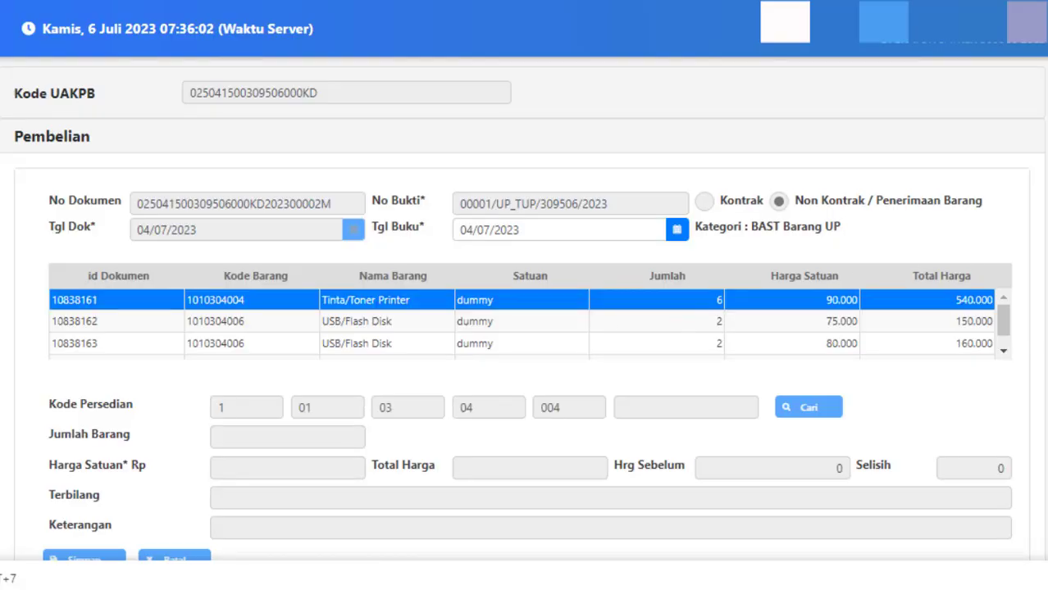
pyautogui.scroll(-3, 721, 377)
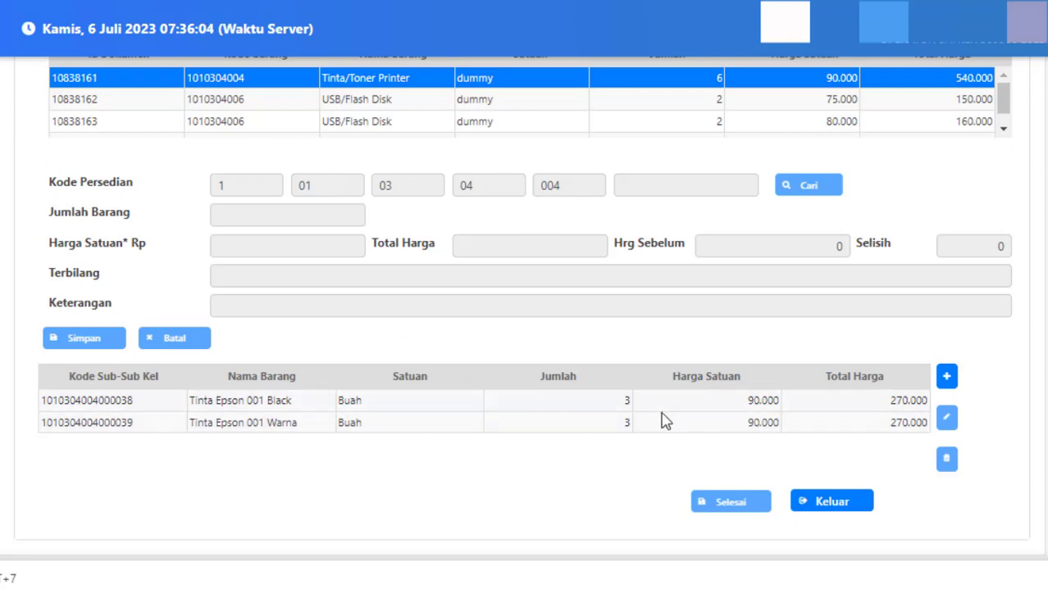
pyautogui.scroll(3, 758, 410)
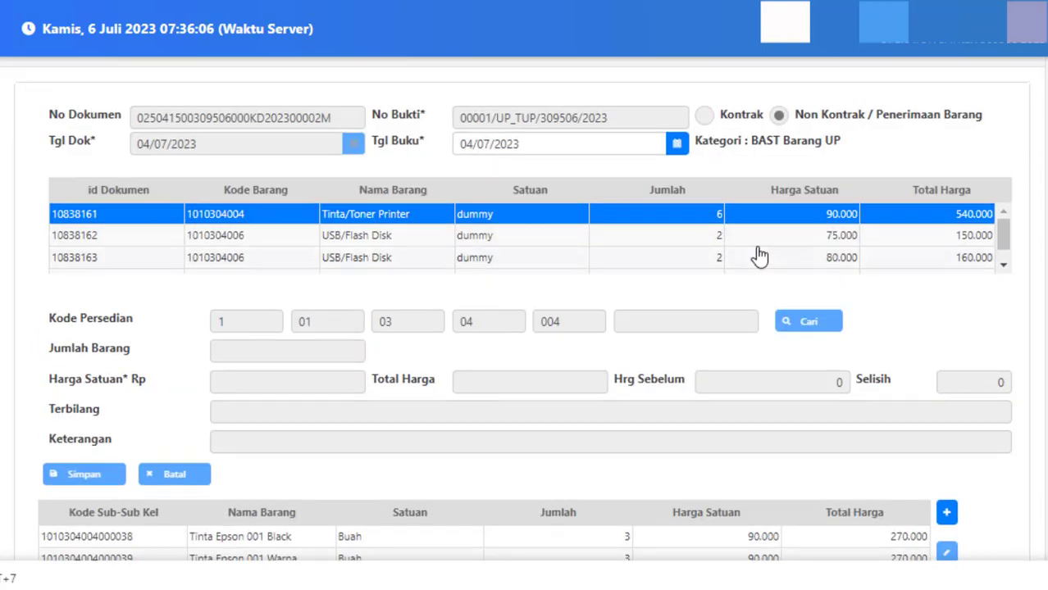
pyautogui.scroll(-3, 584, 259)
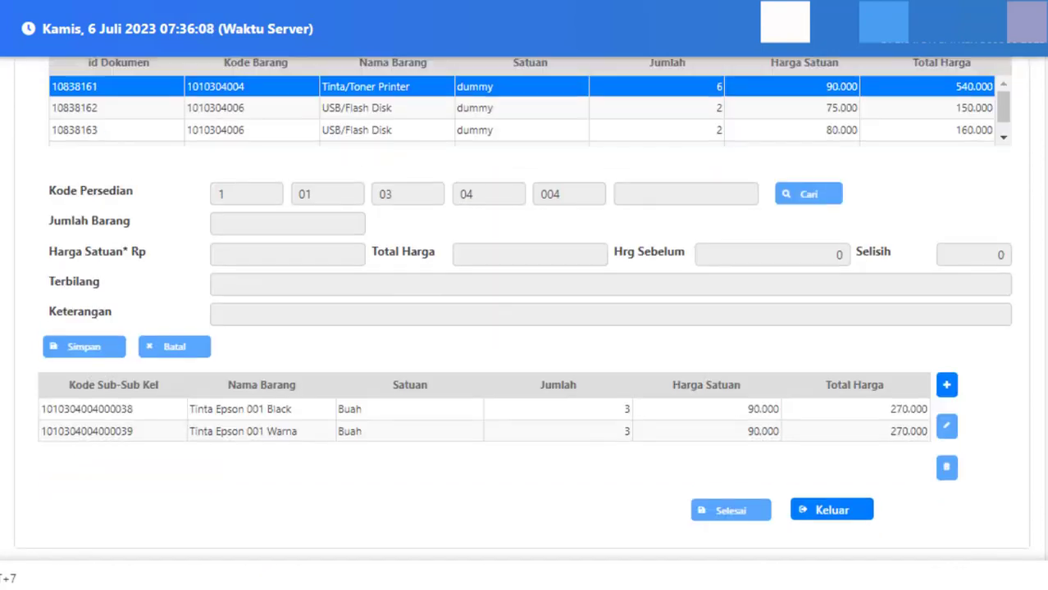
pyautogui.click(837, 509)
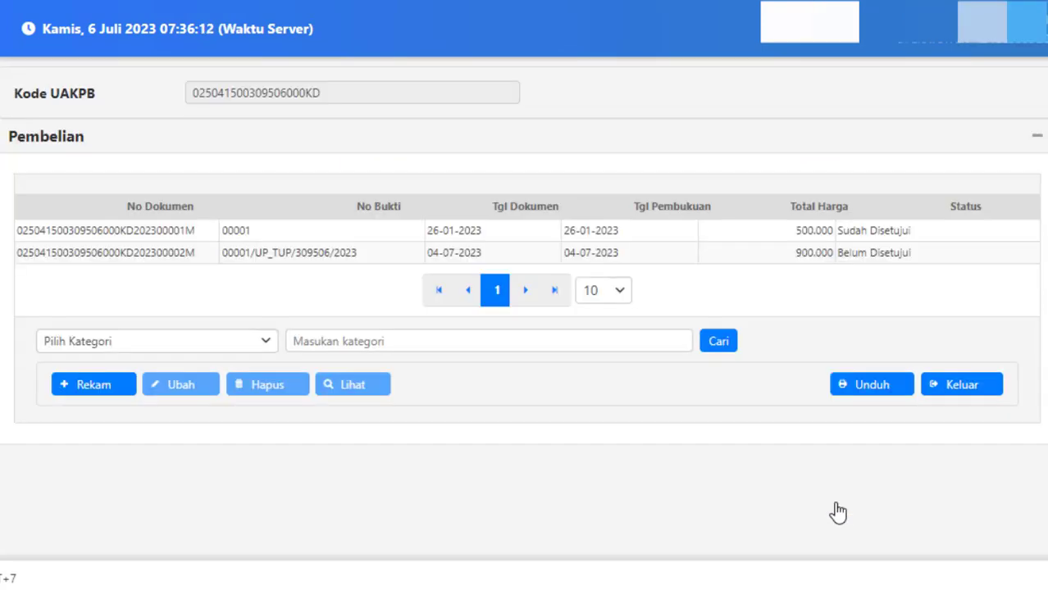
pyautogui.click(220, 261)
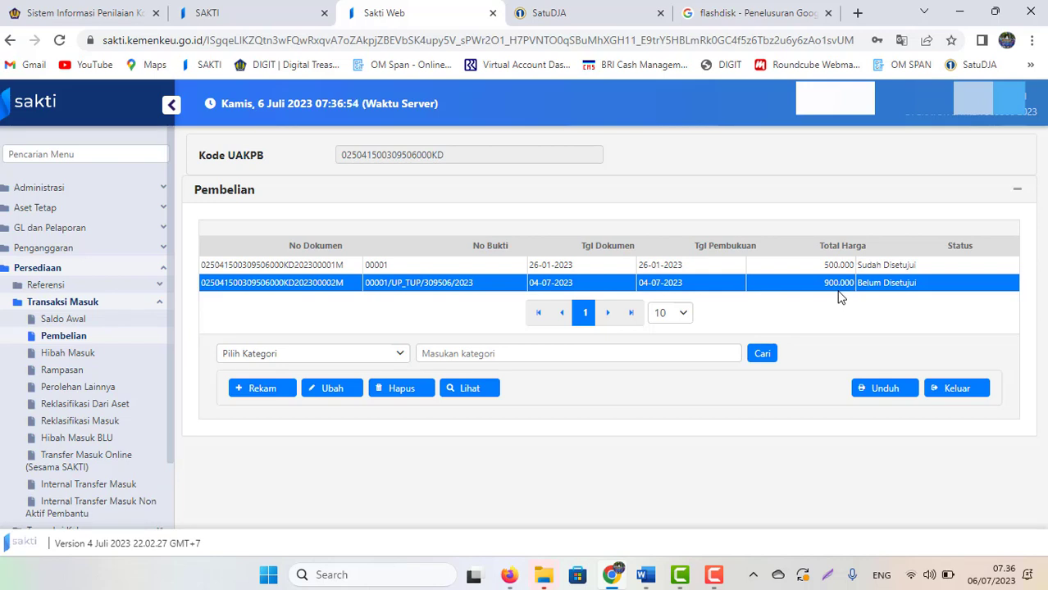
pyautogui.click(714, 576)
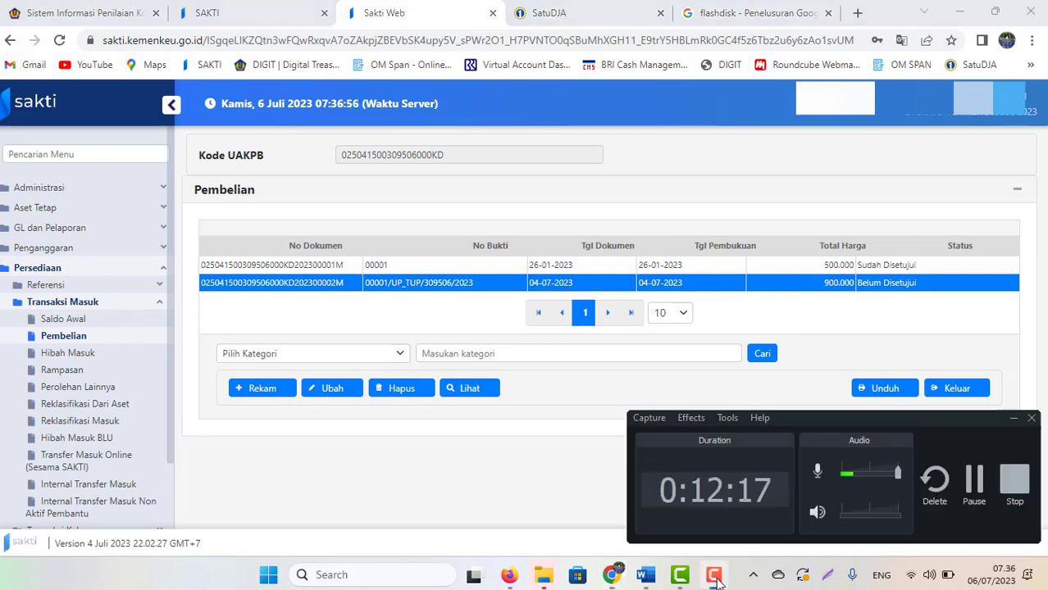